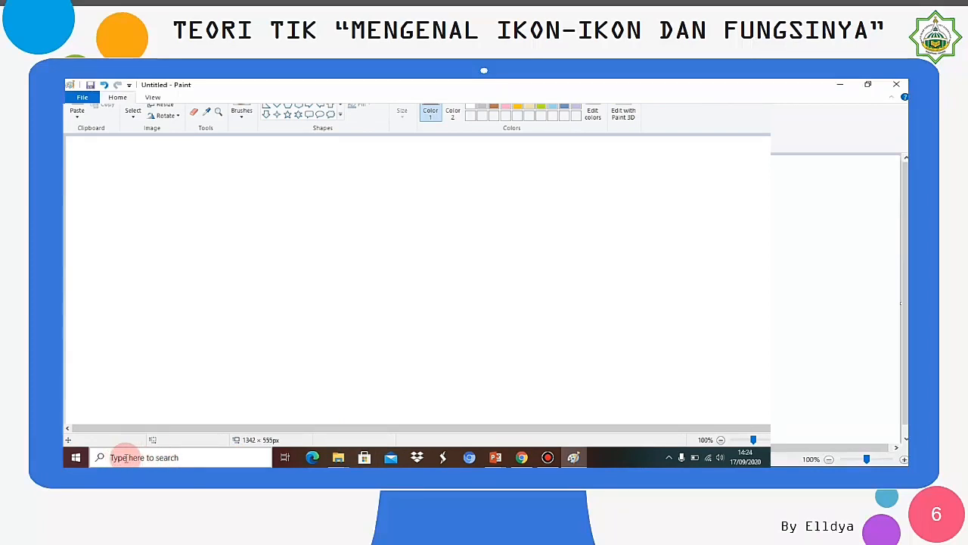
Search the computer for "paint" and open the Paint app.
{"action": "left_click", "coordinate": [119, 457]}
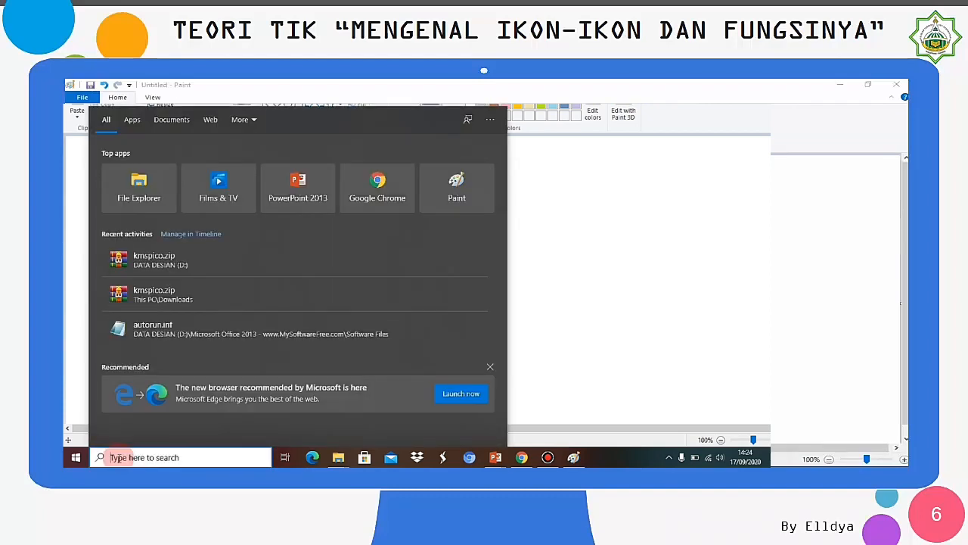
{"action": "type", "text": "pain"}
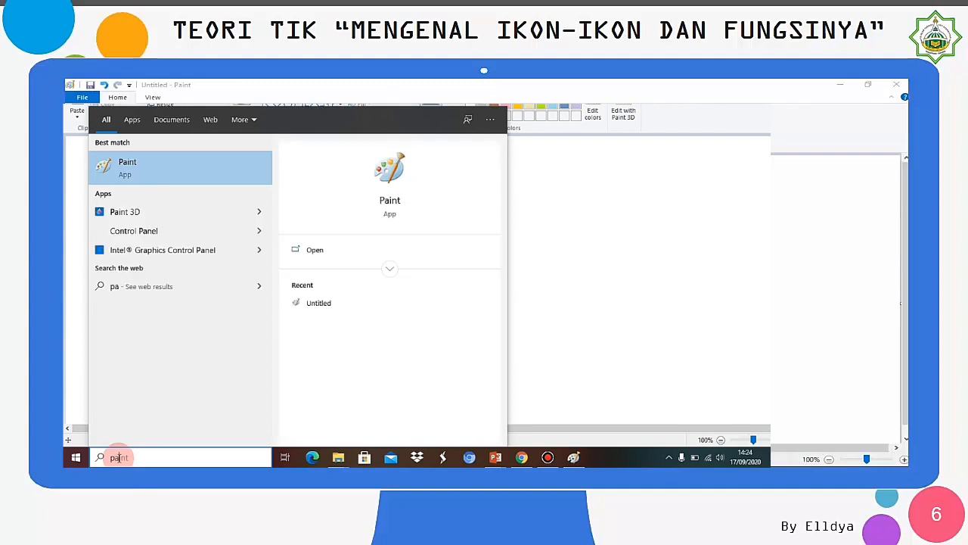
{"action": "type", "text": "t"}
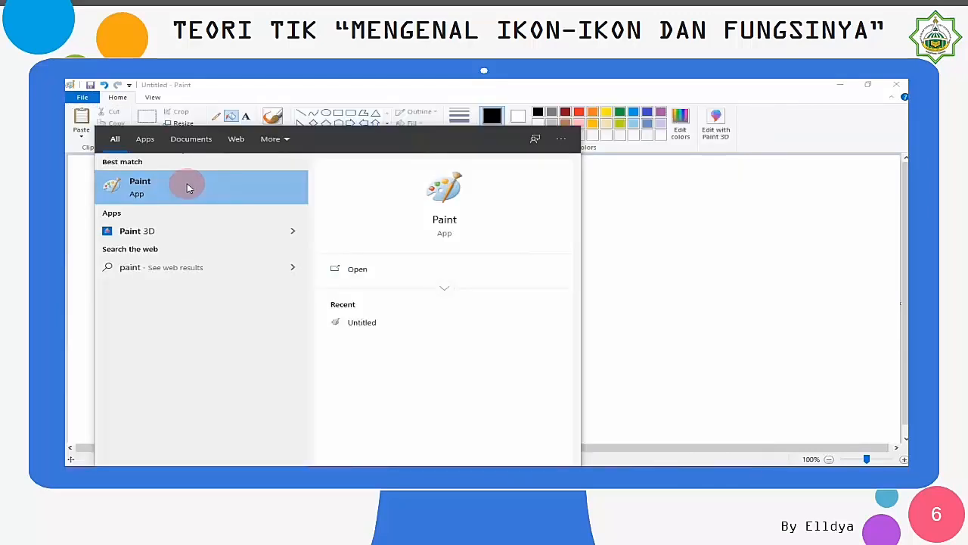
{"action": "left_click", "coordinate": [189, 188]}
Activate the Brushes tool and examine the available brush types, keeping the default brush.
{"action": "left_click", "coordinate": [272, 119]}
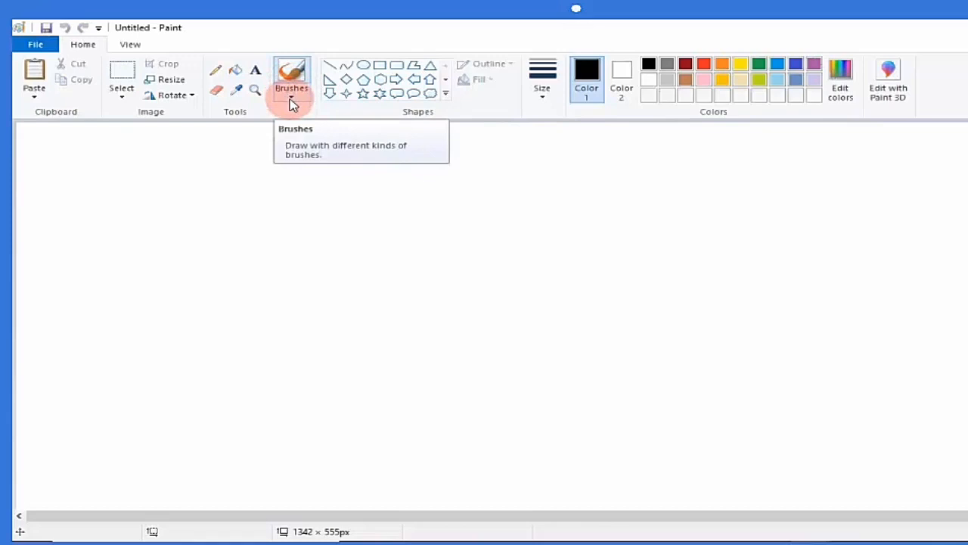
{"action": "left_click", "coordinate": [291, 102]}
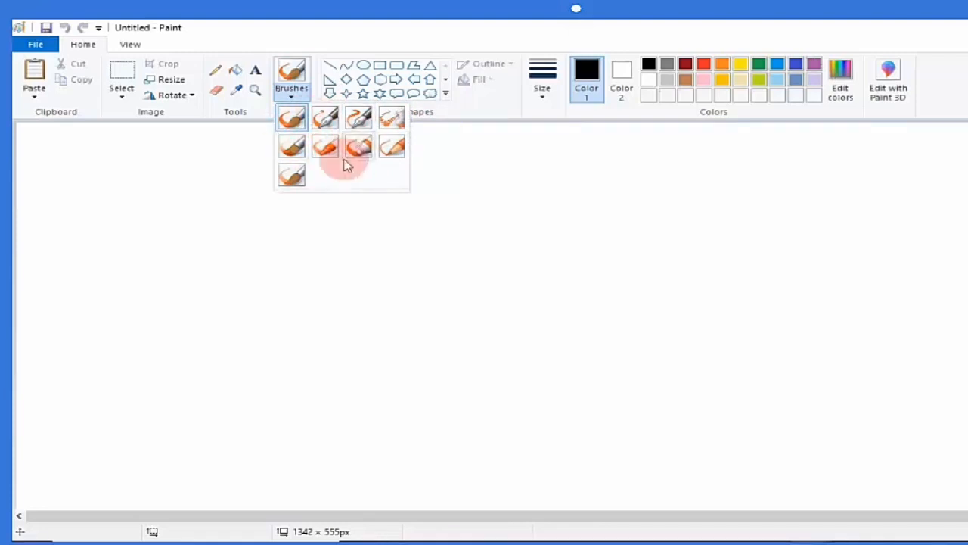
{"action": "left_click", "coordinate": [438, 115]}
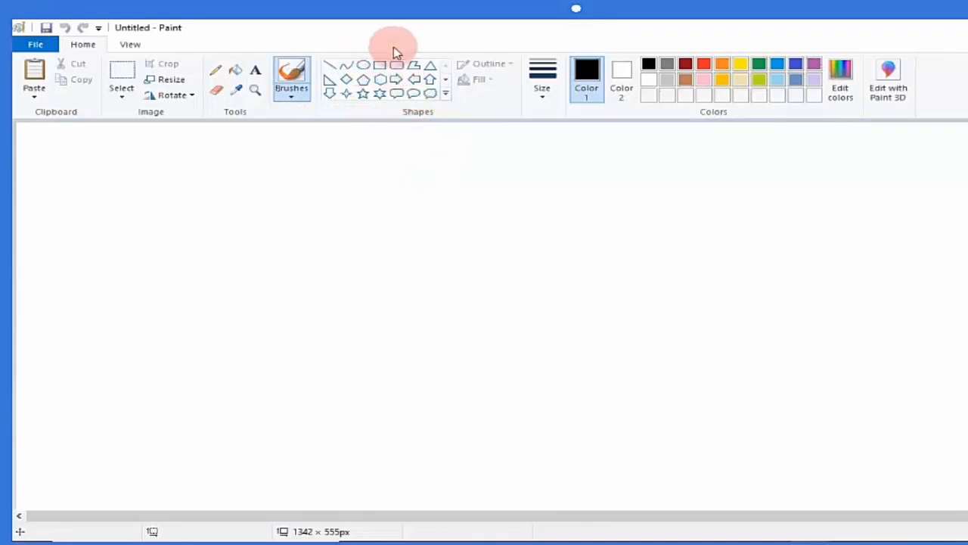
Examine the full collection of shapes and the available line thicknesses.
{"action": "left_click", "coordinate": [446, 94]}
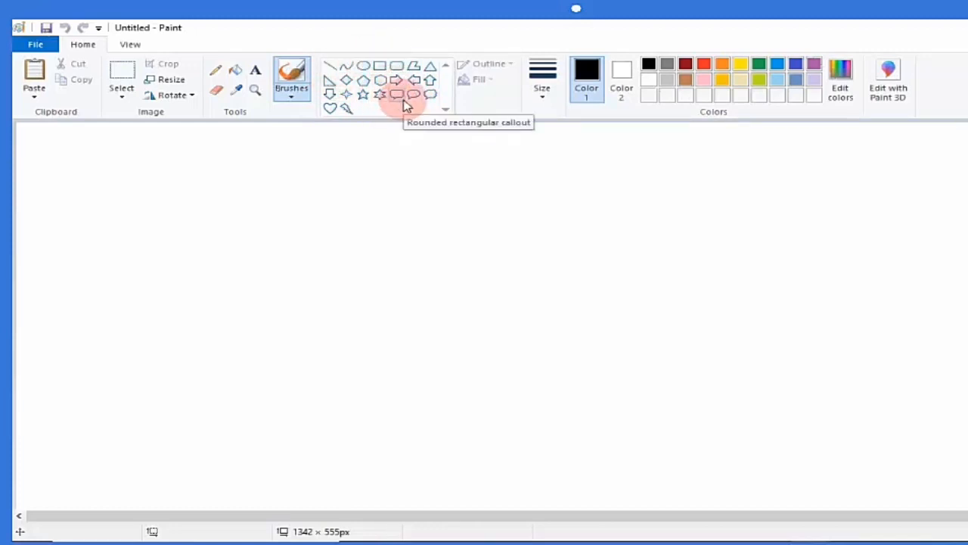
{"action": "left_click", "coordinate": [500, 111]}
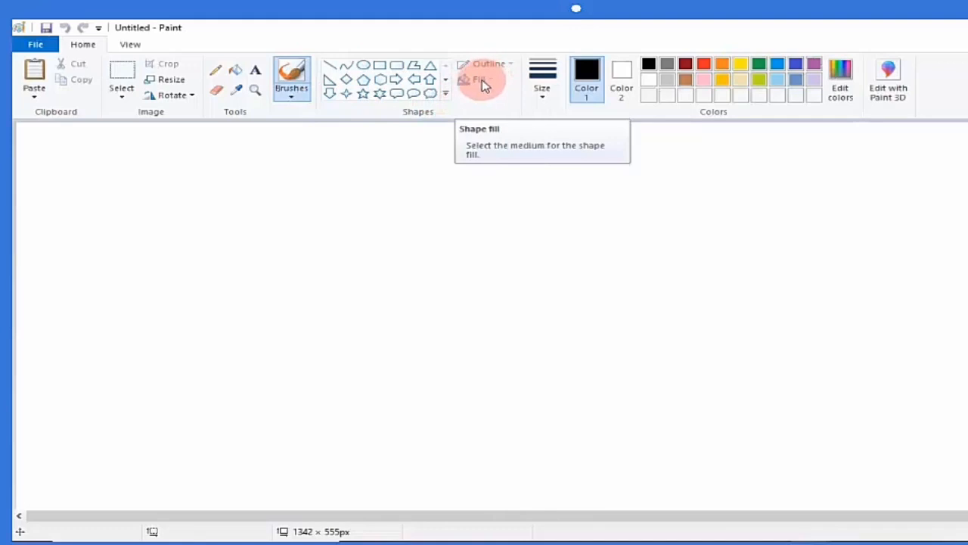
{"action": "left_click", "coordinate": [543, 95]}
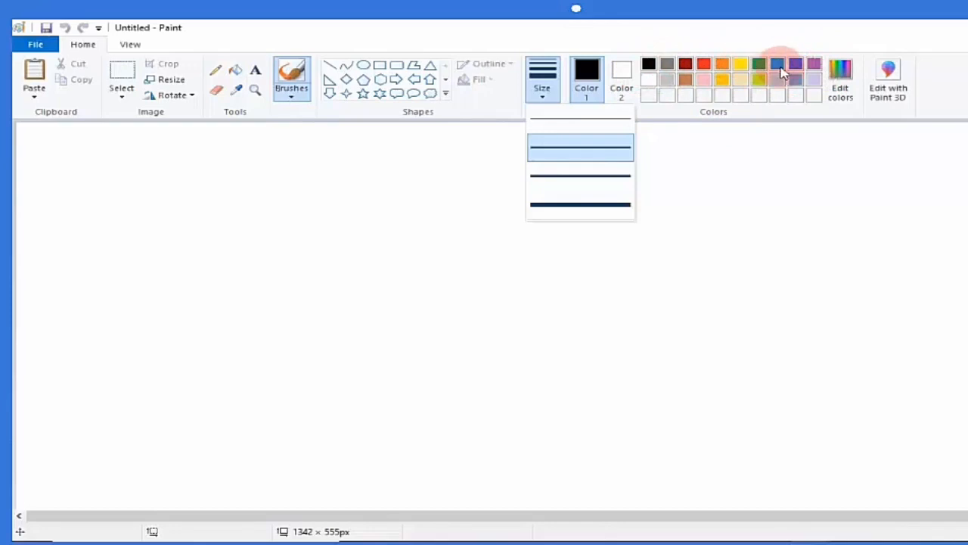
Open the color editor, sample shades in the spectrum, and select the first custom color slot.
{"action": "left_click", "coordinate": [841, 83]}
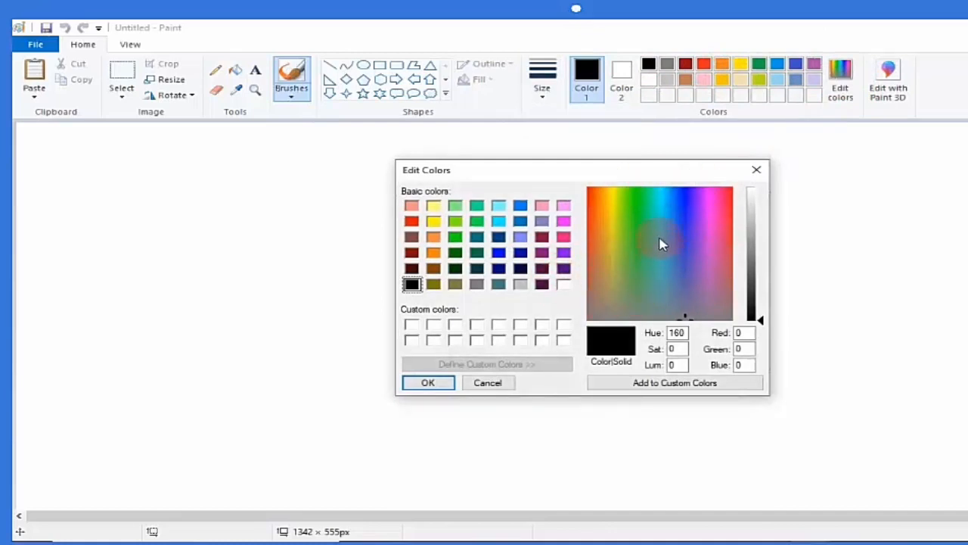
{"action": "left_click", "coordinate": [674, 220]}
{"action": "left_click", "coordinate": [696, 213]}
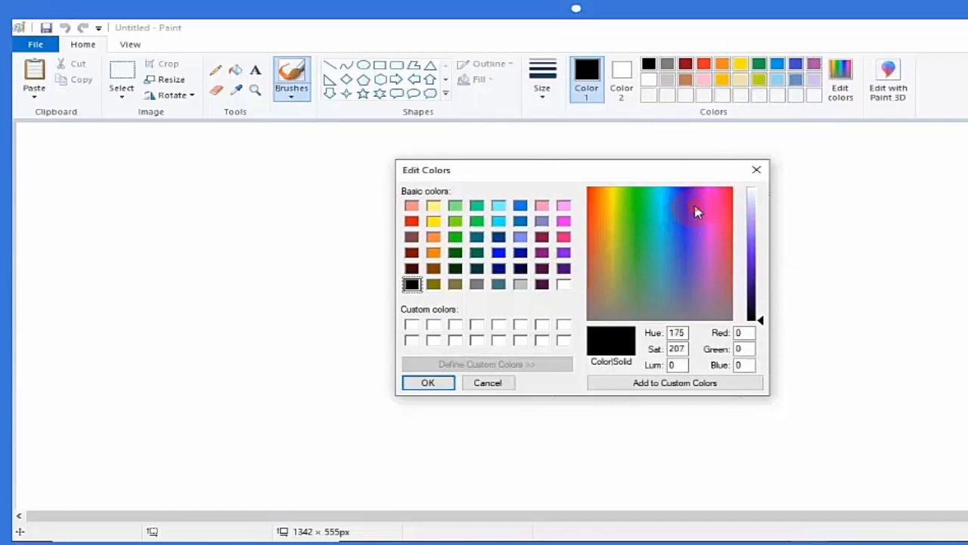
{"action": "left_click", "coordinate": [723, 200]}
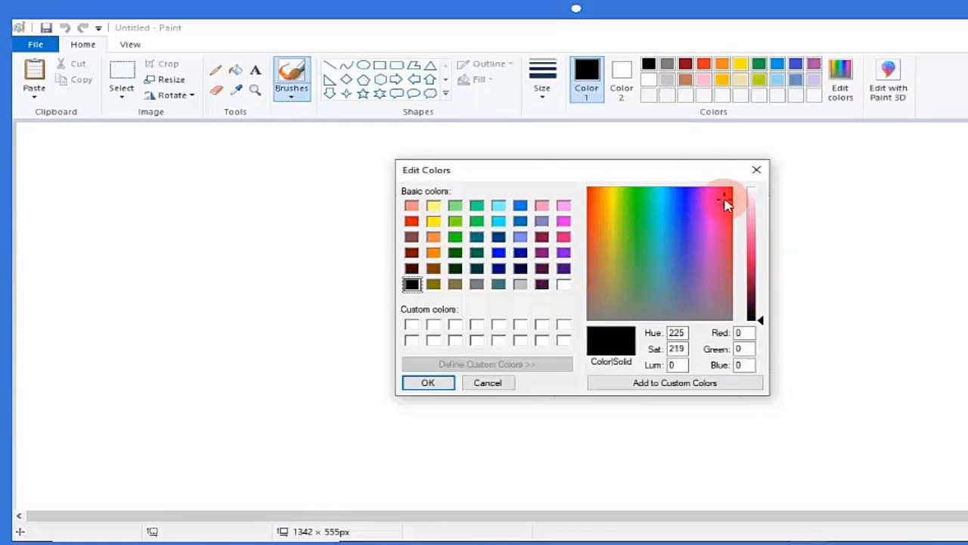
{"action": "left_click", "coordinate": [412, 325]}
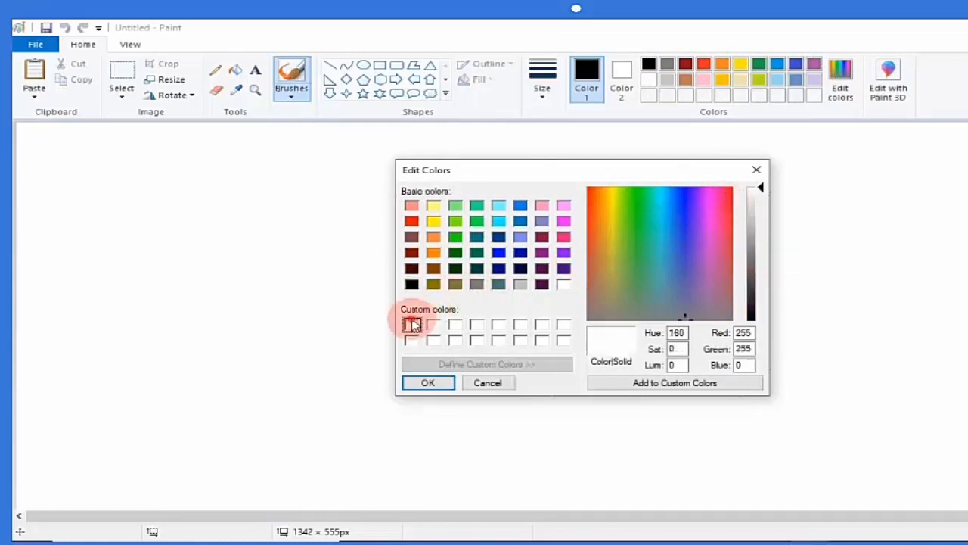
Try a violet custom color with hue 173, saturation 193 and luminance 135.
{"action": "left_click", "coordinate": [681, 238]}
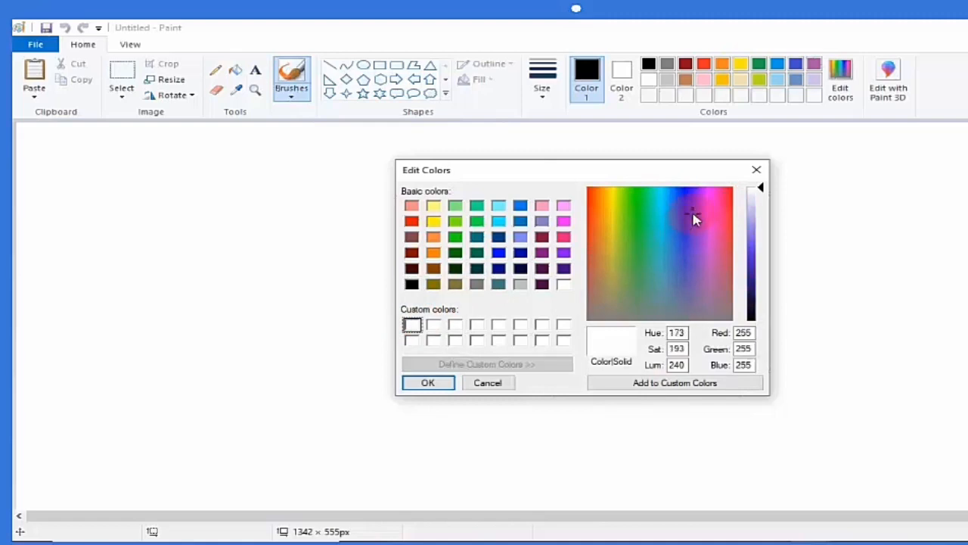
{"action": "left_click", "coordinate": [756, 271]}
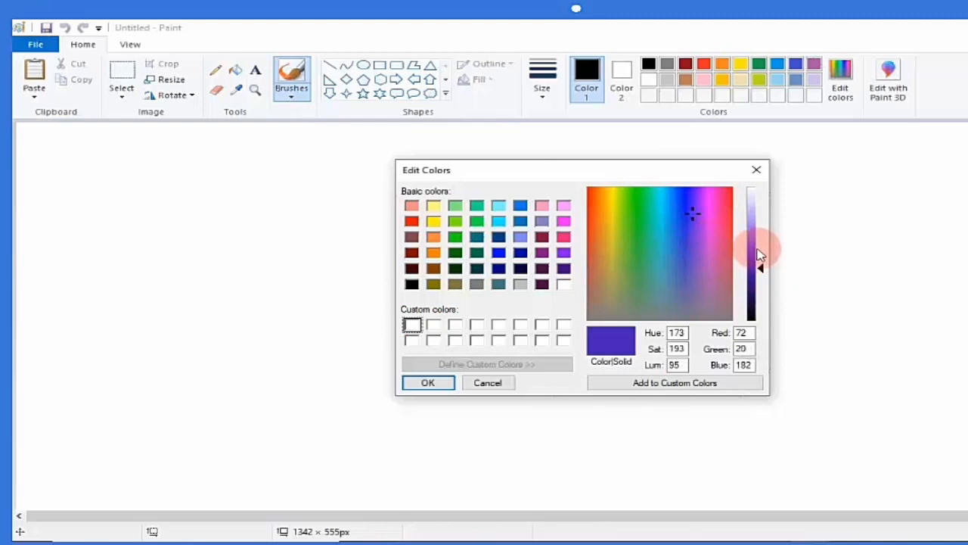
{"action": "left_click_drag", "start_coordinate": [761, 274], "coordinate": [758, 246]}
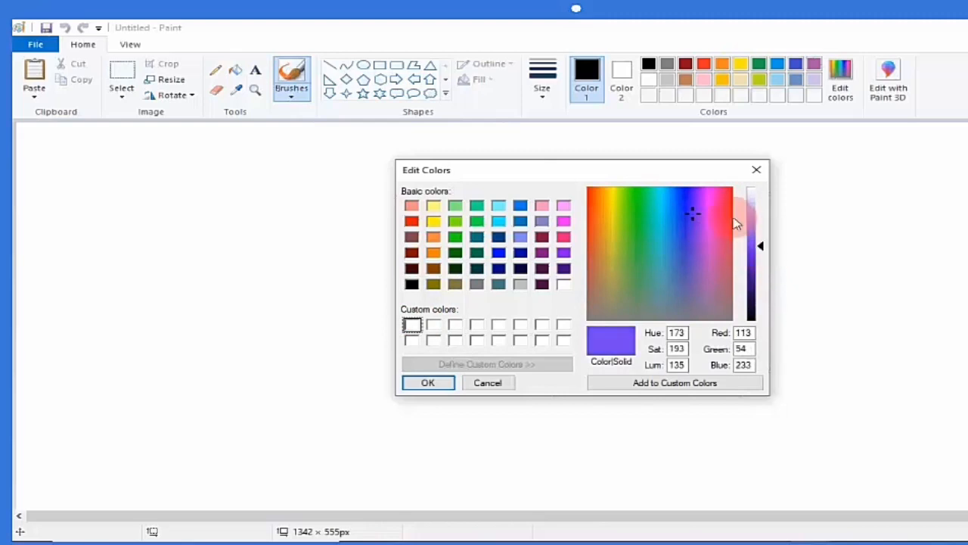
Set Color 1 to a light red custom color with hue 236, saturation 238 and luminance 175.
{"action": "left_click", "coordinate": [733, 195]}
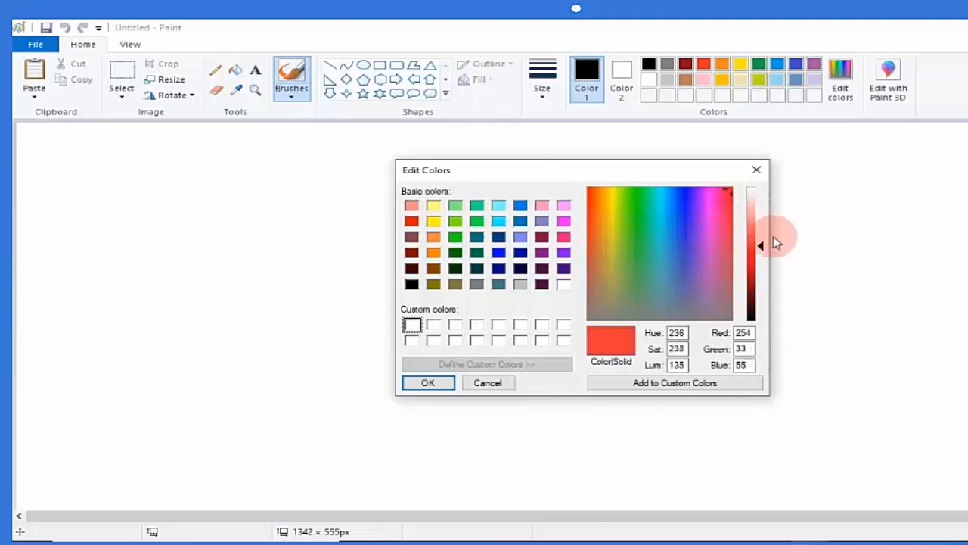
{"action": "left_click_drag", "start_coordinate": [763, 247], "coordinate": [763, 226]}
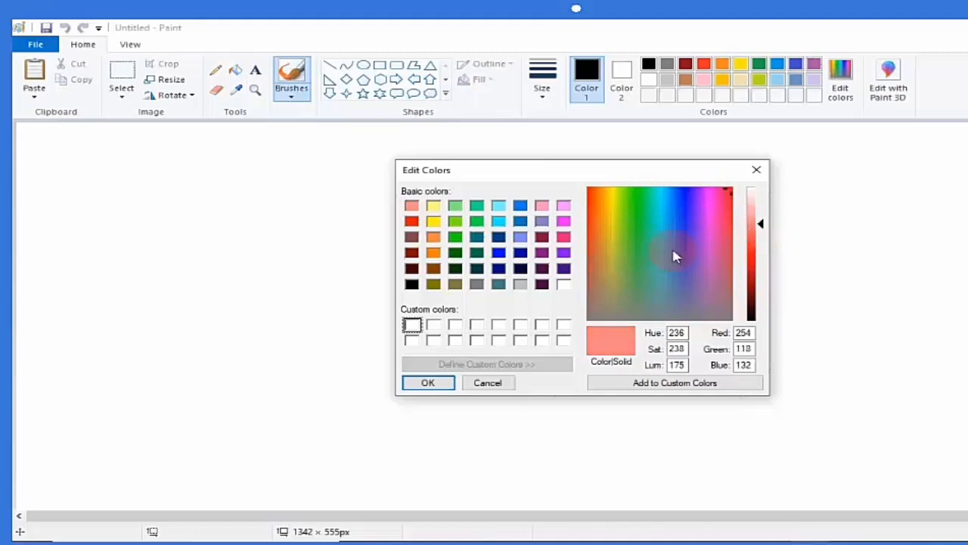
{"action": "left_click", "coordinate": [428, 383]}
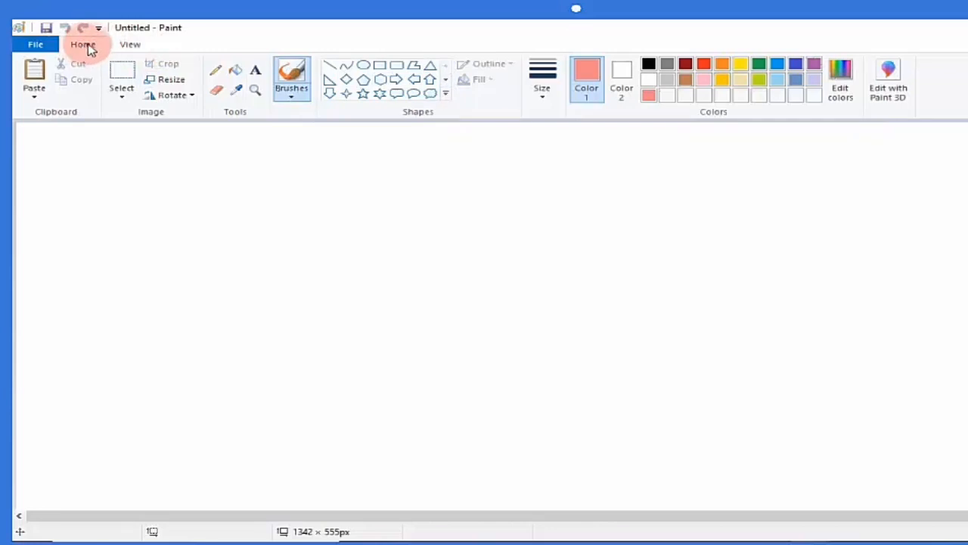
View the blank canvas in full screen and return to the normal window.
{"action": "left_click", "coordinate": [131, 45]}
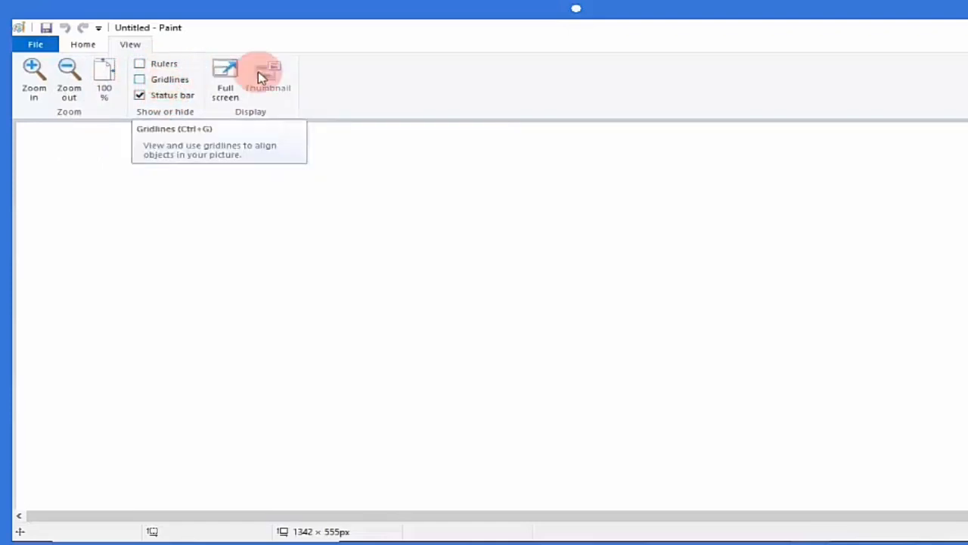
{"action": "left_click", "coordinate": [34, 97]}
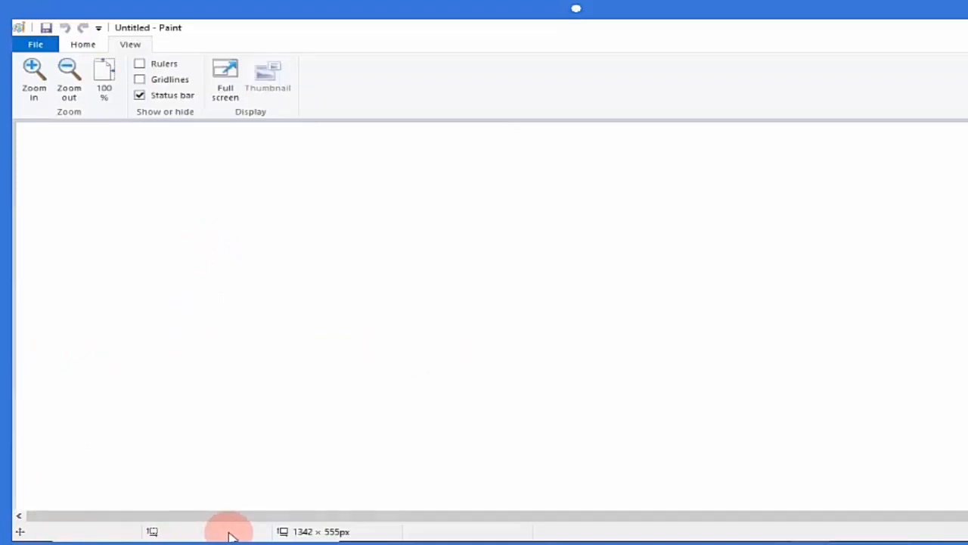
{"action": "left_click", "coordinate": [226, 76]}
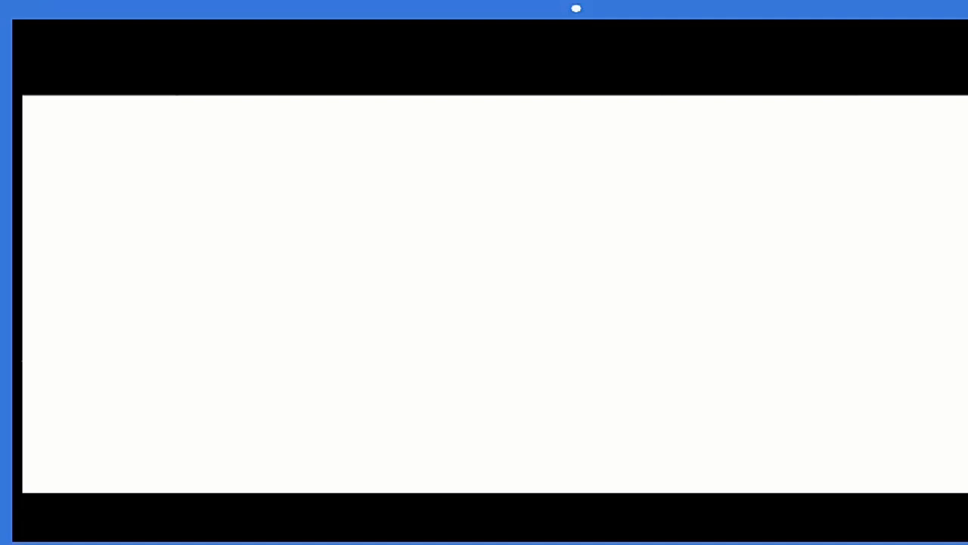
{"action": "key", "text": "Escape"}
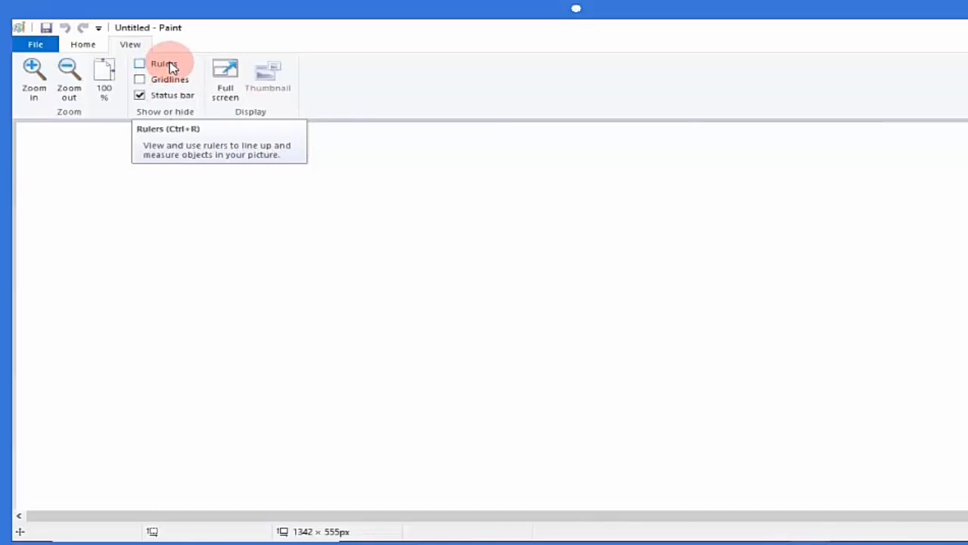
Show the rulers and gridlines around the canvas and hide both again.
{"action": "left_click", "coordinate": [140, 65]}
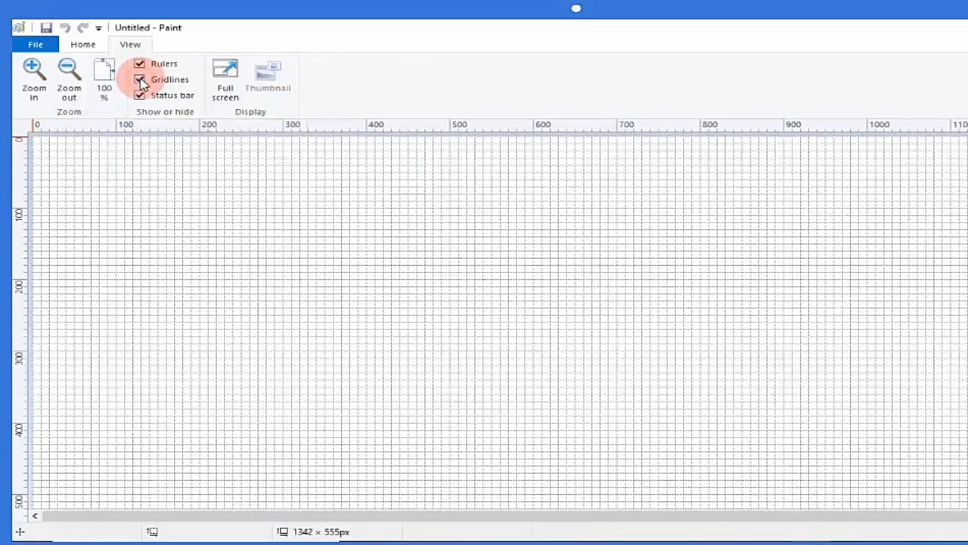
{"action": "left_click", "coordinate": [140, 80]}
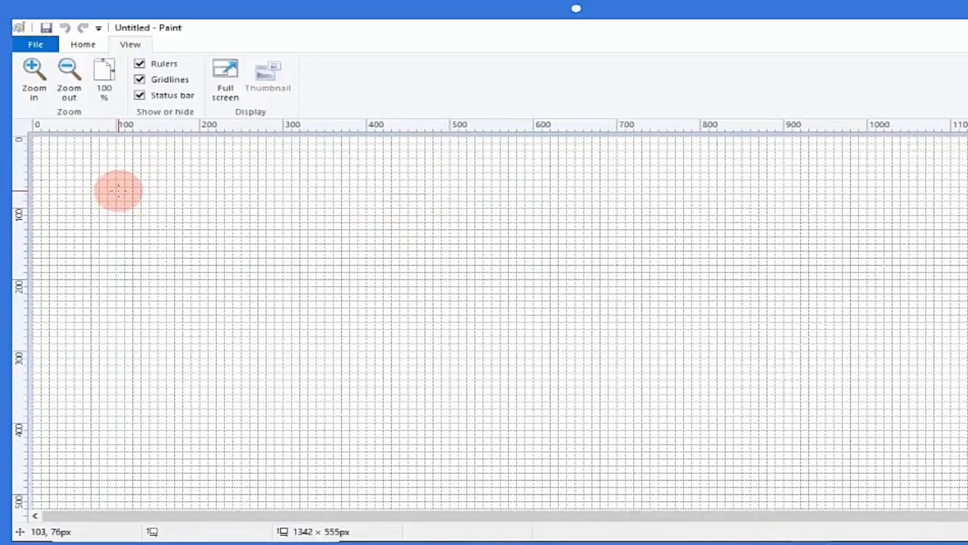
{"action": "left_click", "coordinate": [140, 80]}
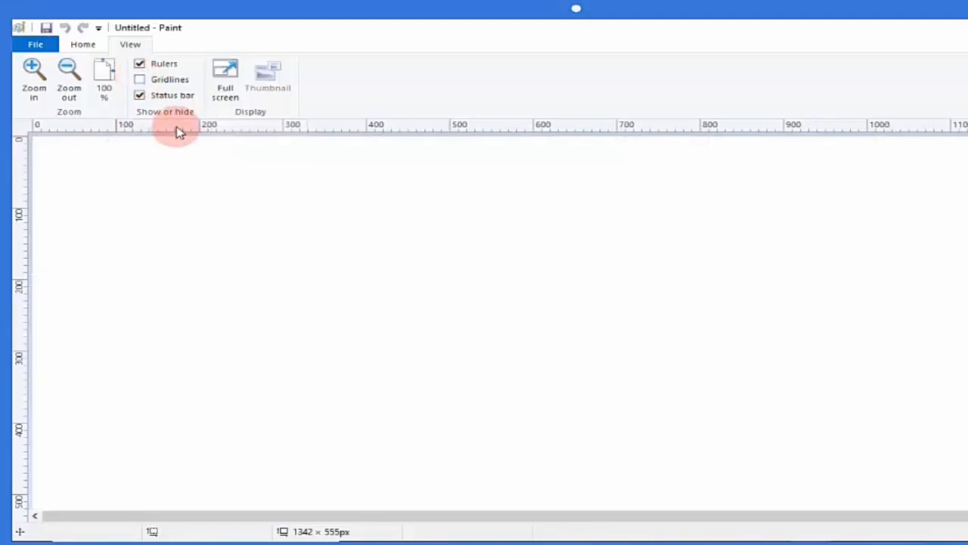
{"action": "left_click", "coordinate": [141, 65]}
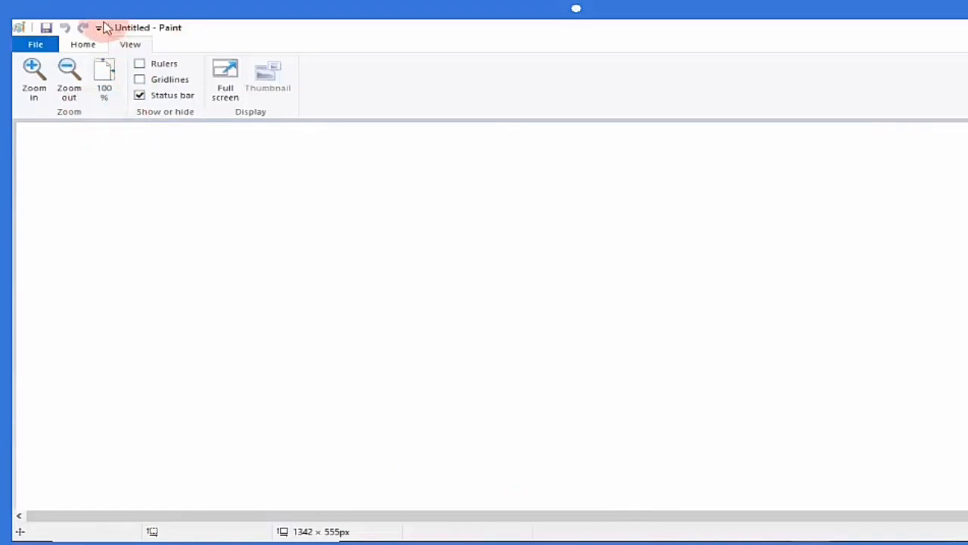
Draw an ellipse about 166 × 157 px on the blank canvas and change its outline color to black.
{"action": "left_click", "coordinate": [82, 44]}
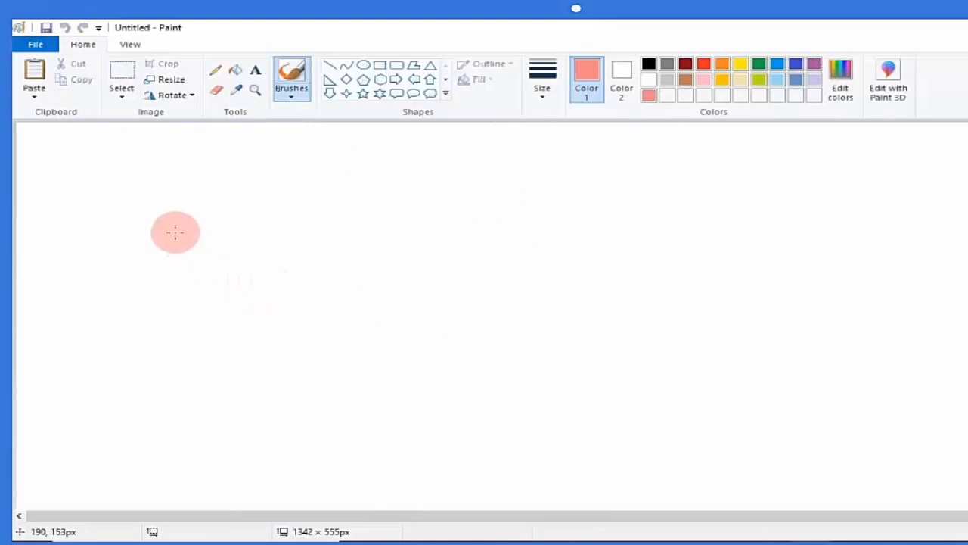
{"action": "left_click", "coordinate": [364, 67]}
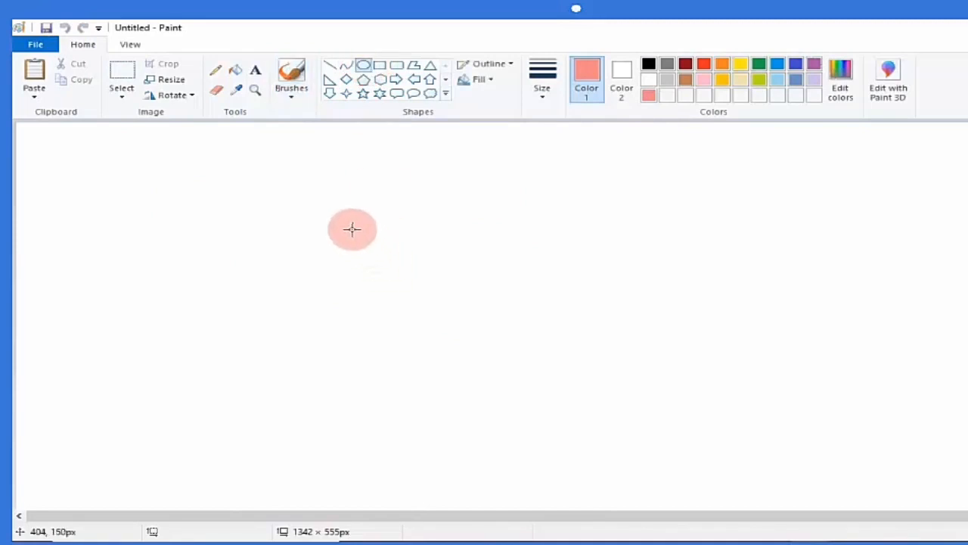
{"action": "left_click_drag", "start_coordinate": [351, 229], "coordinate": [489, 341]}
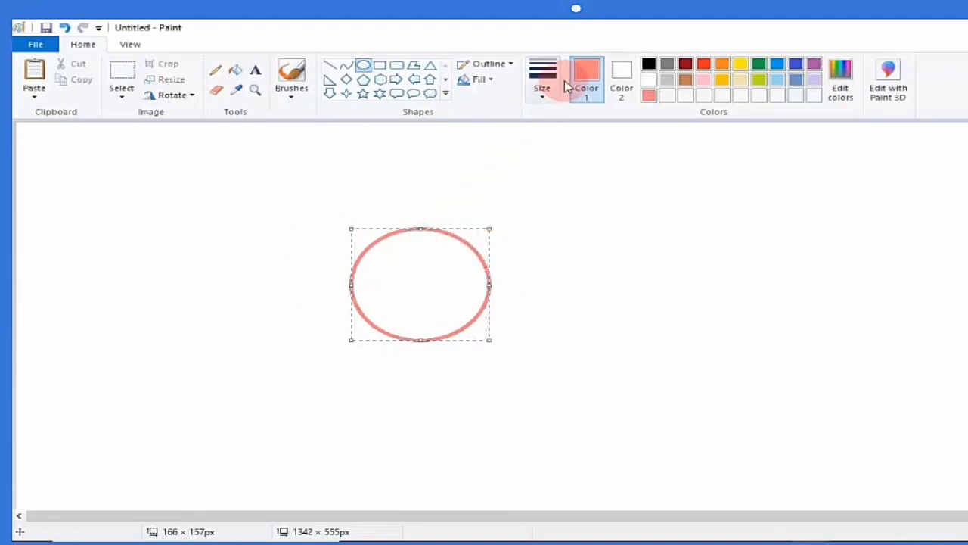
{"action": "left_click", "coordinate": [650, 64]}
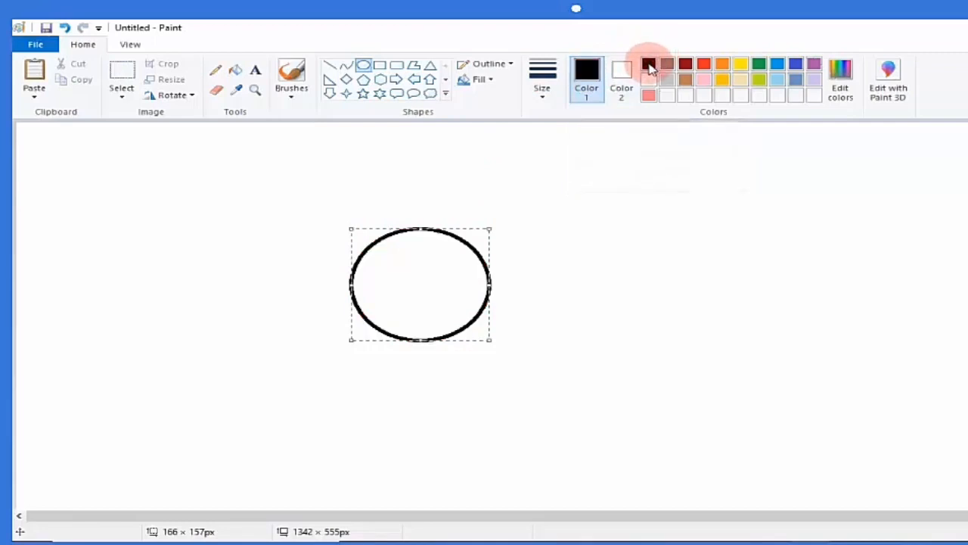
{"action": "left_click", "coordinate": [535, 103]}
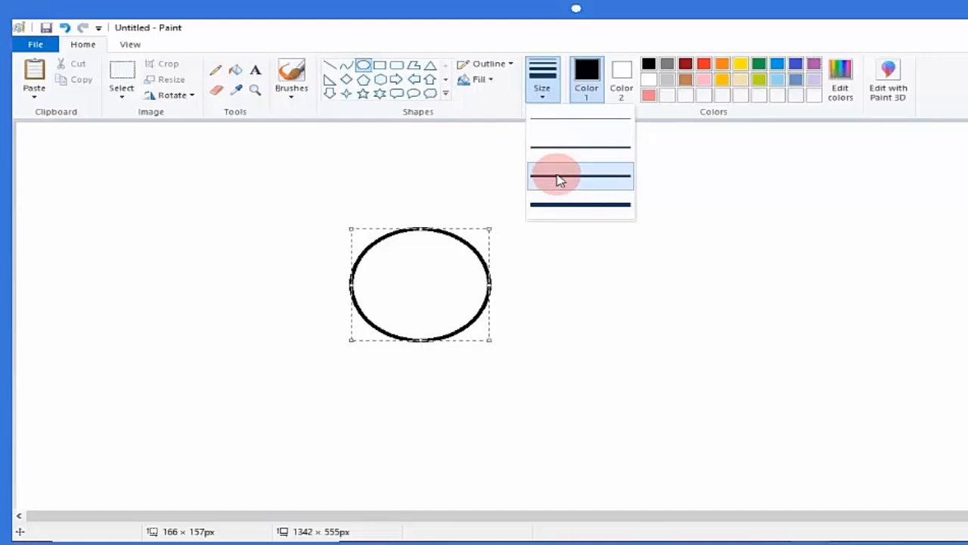
{"action": "left_click", "coordinate": [508, 158]}
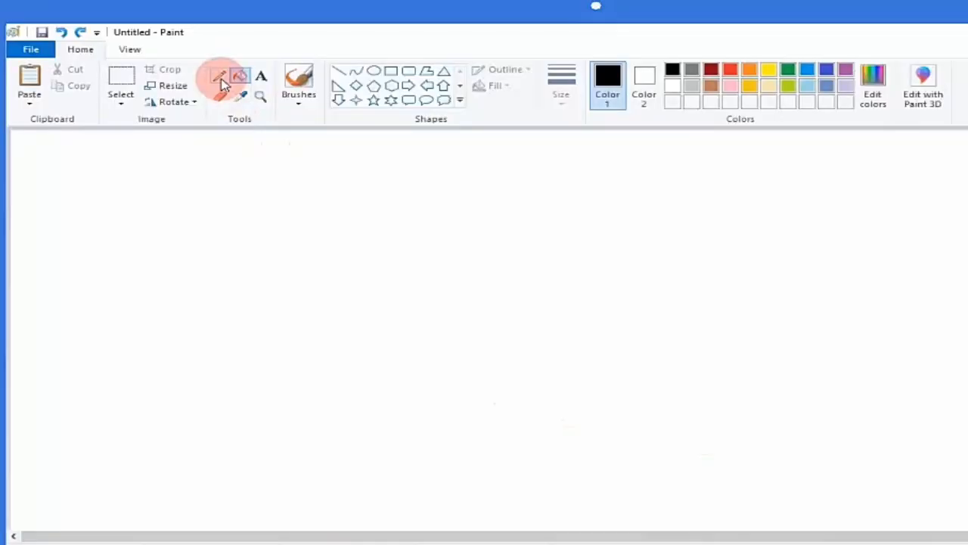
Draw a small banana outline on the blank canvas with the Pencil in yellow, using the third line thickness.
{"action": "left_click", "coordinate": [218, 79]}
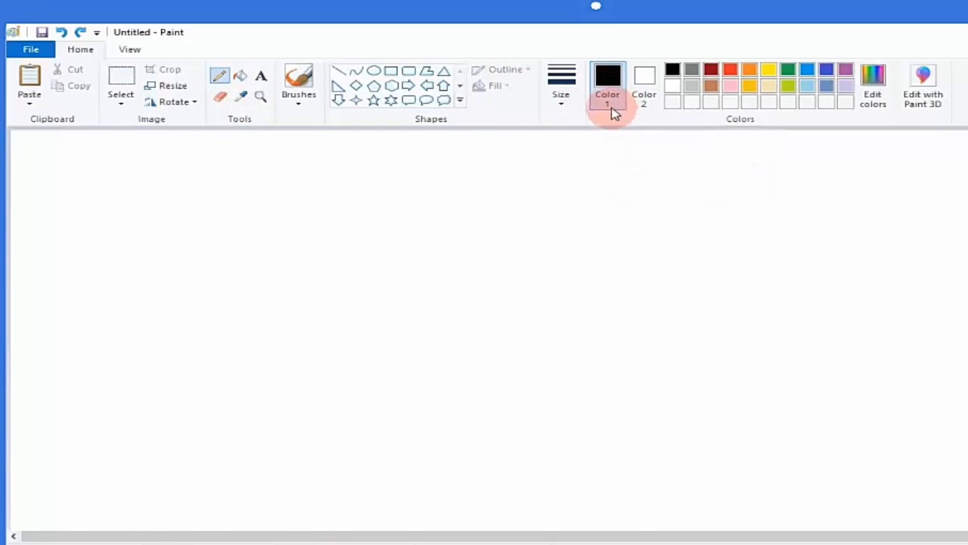
{"action": "left_click", "coordinate": [769, 72]}
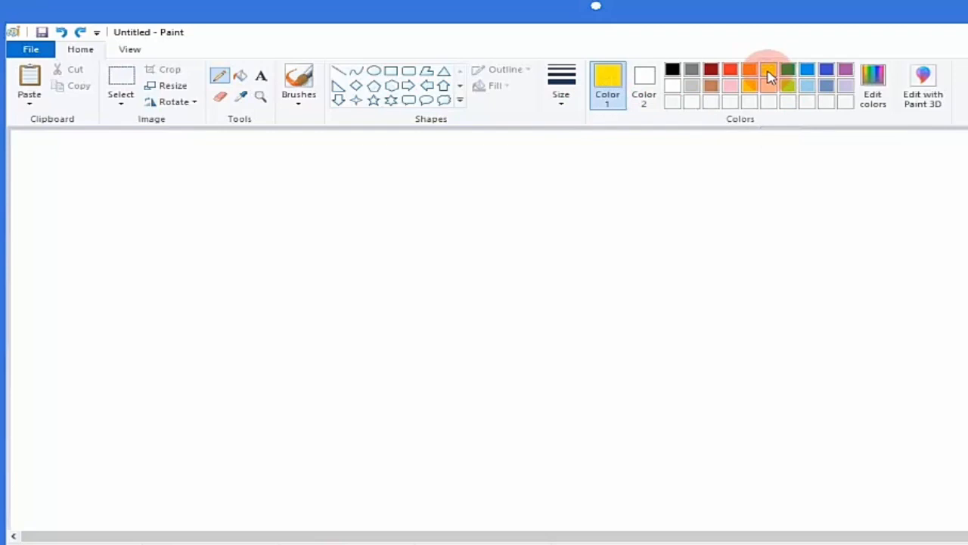
{"action": "left_click", "coordinate": [557, 106]}
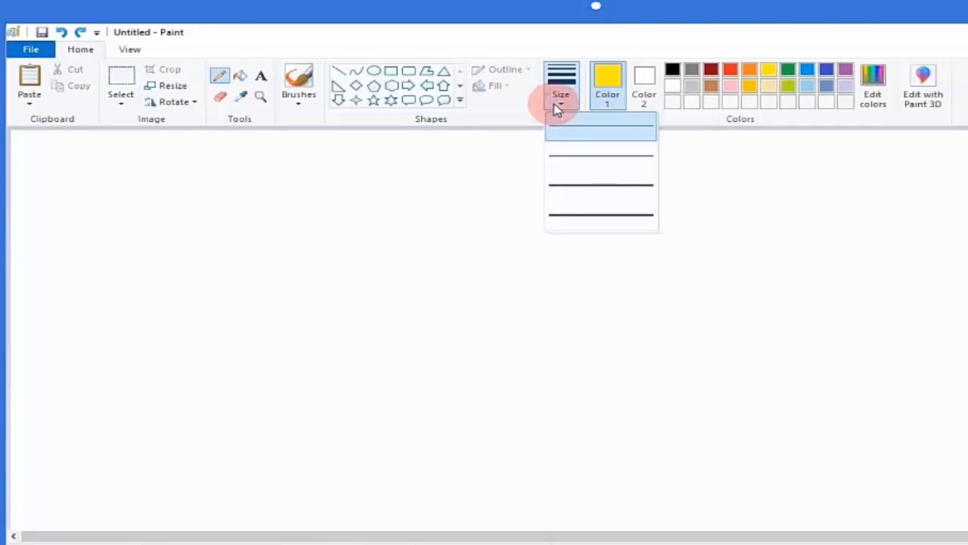
{"action": "left_click", "coordinate": [587, 180]}
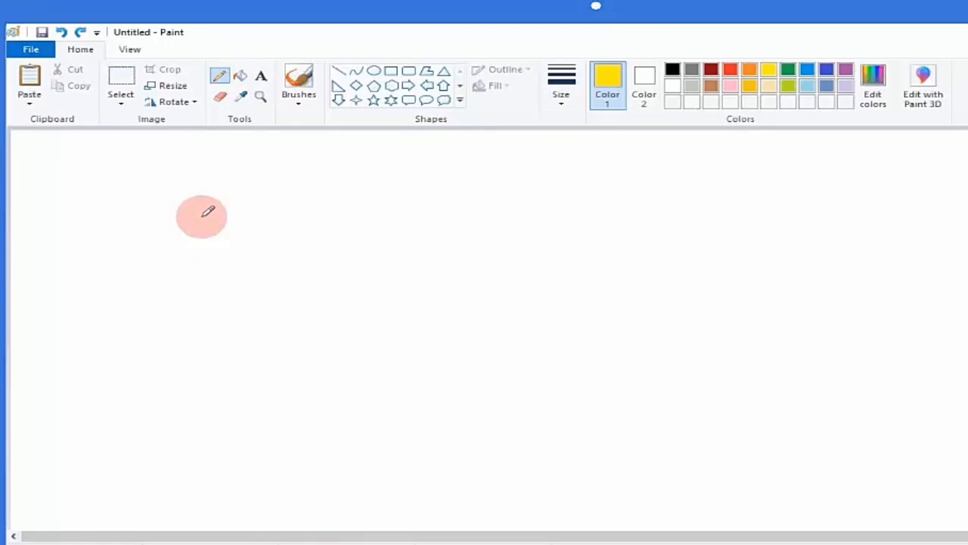
{"action": "mouse_move", "coordinate": [199, 207]}
{"action": "left_mouse_down"}
{"action": "mouse_move", "coordinate": [153, 255]}
{"action": "mouse_move", "coordinate": [114, 270]}
{"action": "mouse_move", "coordinate": [159, 282]}
{"action": "mouse_move", "coordinate": [186, 259]}
{"action": "mouse_move", "coordinate": [205, 205]}
{"action": "left_mouse_up"}
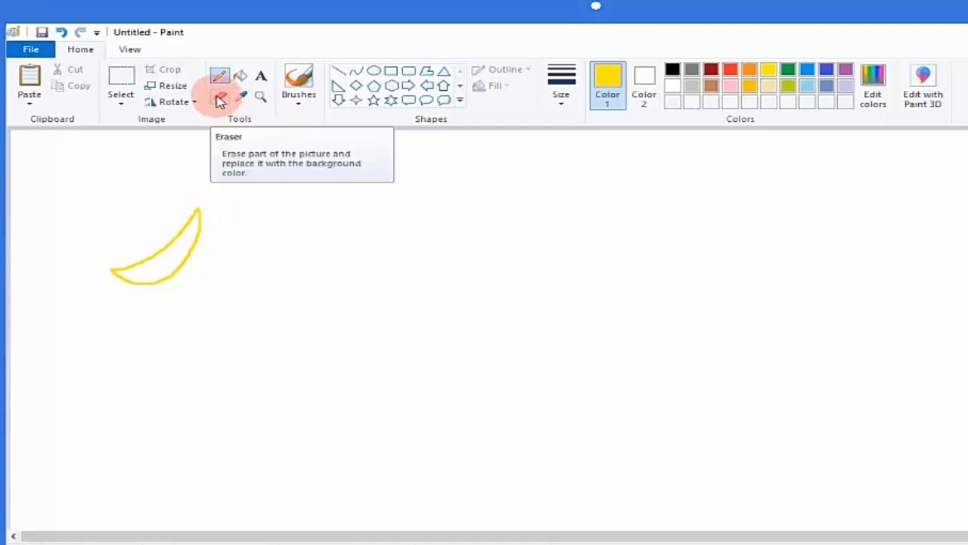
Undo and redo the small banana outline, and erase it completely with the Eraser.
{"action": "left_click", "coordinate": [62, 35]}
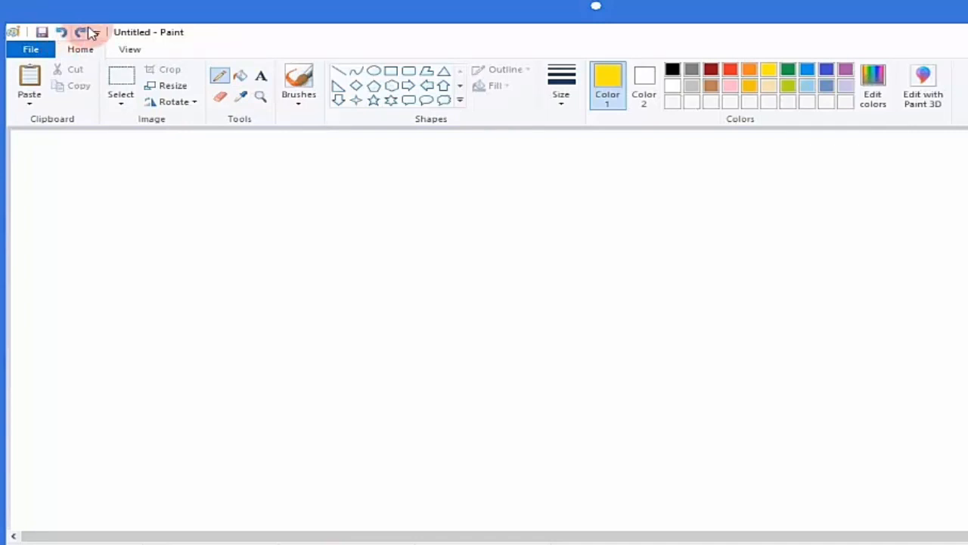
{"action": "left_click", "coordinate": [84, 33]}
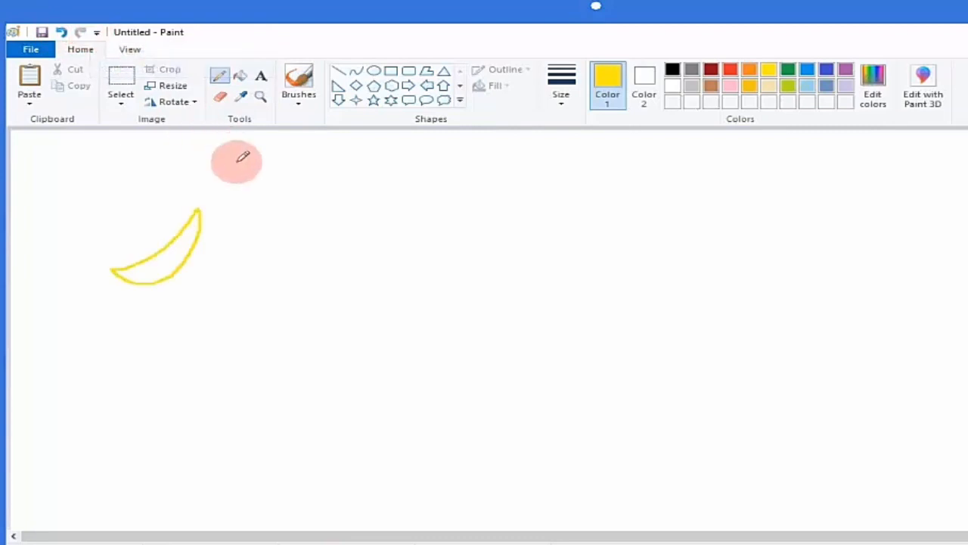
{"action": "left_click", "coordinate": [225, 103]}
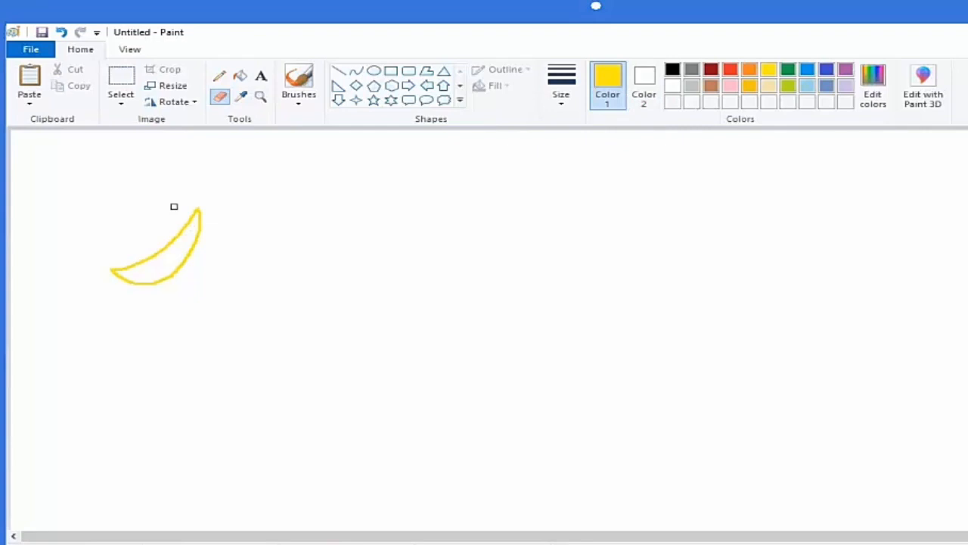
{"action": "mouse_move", "coordinate": [214, 208]}
{"action": "left_mouse_down"}
{"action": "mouse_move", "coordinate": [192, 213]}
{"action": "mouse_move", "coordinate": [222, 211]}
{"action": "mouse_move", "coordinate": [185, 221]}
{"action": "mouse_move", "coordinate": [213, 222]}
{"action": "mouse_move", "coordinate": [171, 230]}
{"action": "mouse_move", "coordinate": [199, 223]}
{"action": "mouse_move", "coordinate": [165, 243]}
{"action": "left_mouse_up"}
{"action": "mouse_move", "coordinate": [106, 273]}
{"action": "left_mouse_down"}
{"action": "mouse_move", "coordinate": [205, 233]}
{"action": "mouse_move", "coordinate": [170, 271]}
{"action": "mouse_move", "coordinate": [114, 279]}
{"action": "mouse_move", "coordinate": [138, 282]}
{"action": "left_mouse_up"}
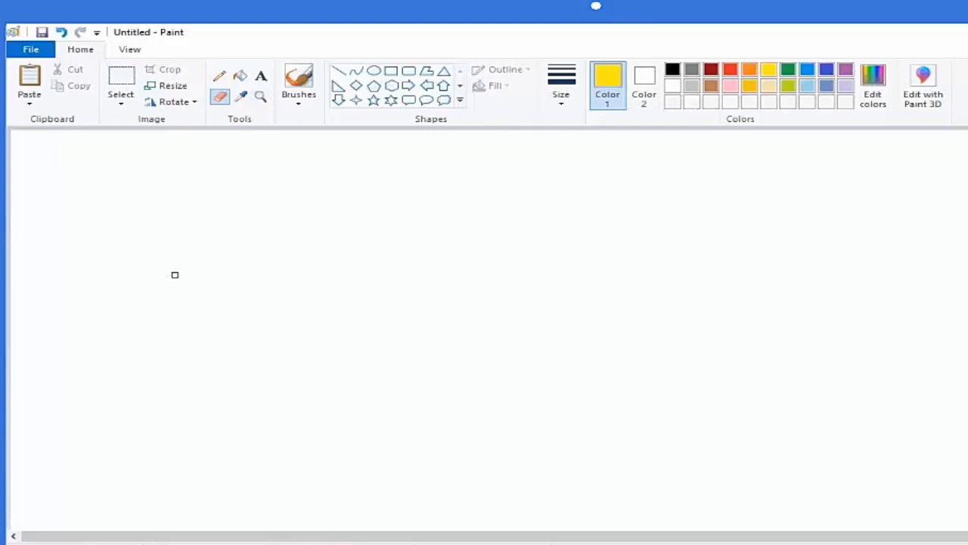
Draw a large yellow banana outline with the Pencil and a smaller one beside it, leaving a gap at the smaller one's tip.
{"action": "left_click", "coordinate": [219, 76]}
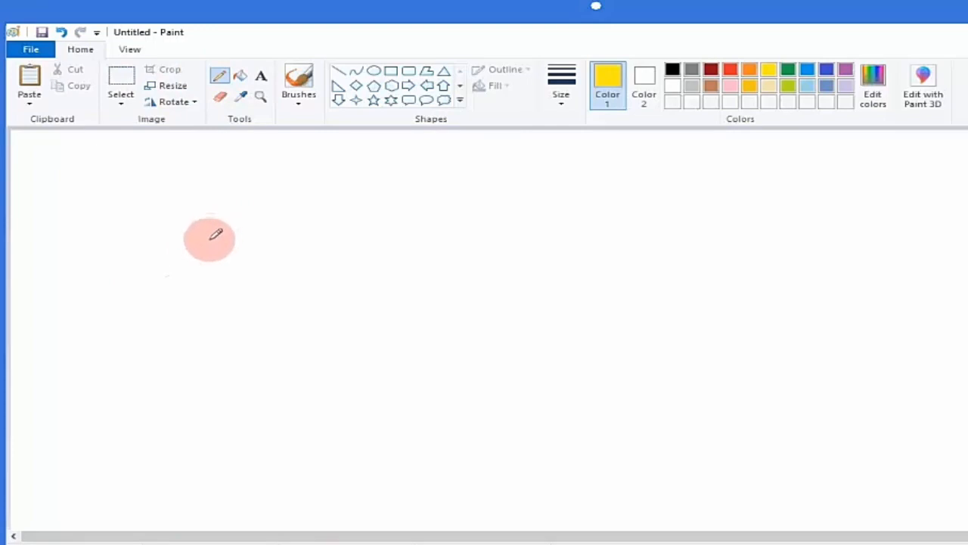
{"action": "mouse_move", "coordinate": [212, 238]}
{"action": "left_mouse_down"}
{"action": "mouse_move", "coordinate": [156, 283]}
{"action": "mouse_move", "coordinate": [86, 305]}
{"action": "mouse_move", "coordinate": [121, 318]}
{"action": "mouse_move", "coordinate": [177, 312]}
{"action": "mouse_move", "coordinate": [211, 238]}
{"action": "left_mouse_up"}
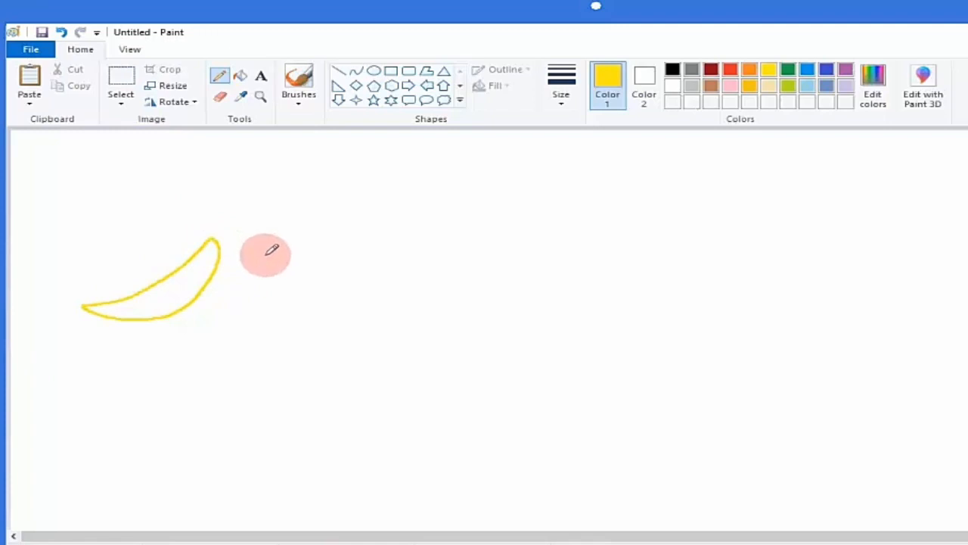
{"action": "mouse_move", "coordinate": [266, 256]}
{"action": "left_mouse_down"}
{"action": "mouse_move", "coordinate": [210, 303]}
{"action": "mouse_move", "coordinate": [267, 296]}
{"action": "mouse_move", "coordinate": [278, 284]}
{"action": "mouse_move", "coordinate": [272, 256]}
{"action": "mouse_move", "coordinate": [282, 261]}
{"action": "left_mouse_up"}
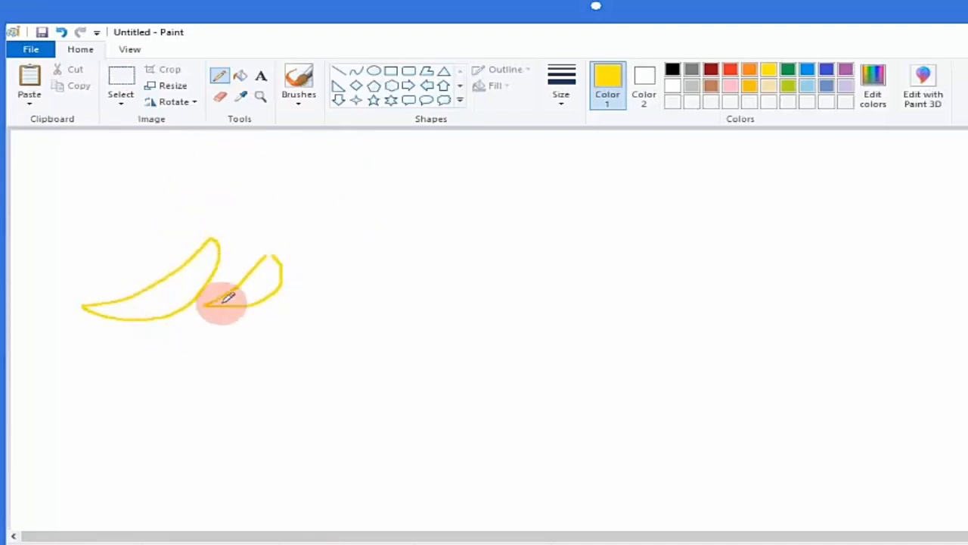
{"action": "left_click_drag", "start_coordinate": [244, 292], "coordinate": [274, 252]}
{"action": "key", "text": "ctrl+z"}
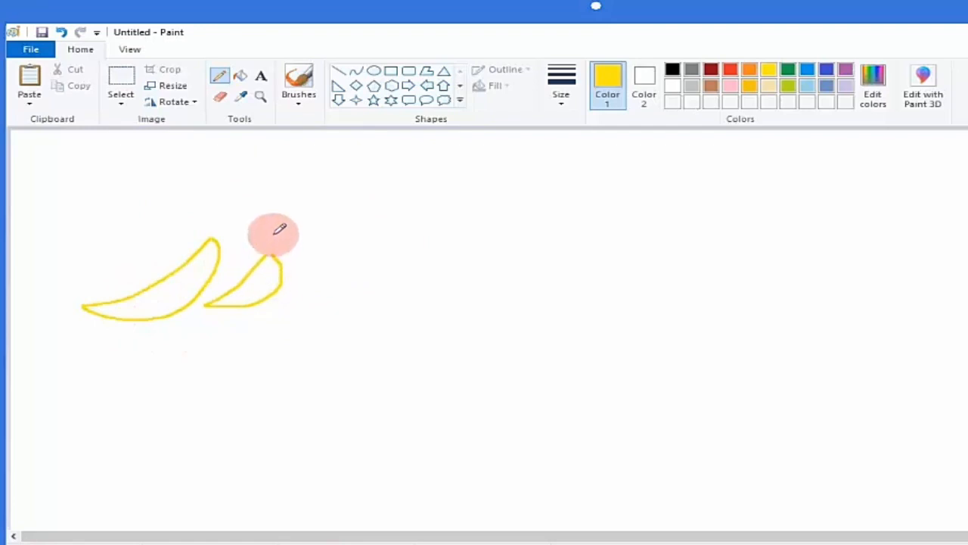
Fill the large banana with yellow, and try the same fill on the open smaller outline, undoing that second fill.
{"action": "left_click", "coordinate": [242, 78]}
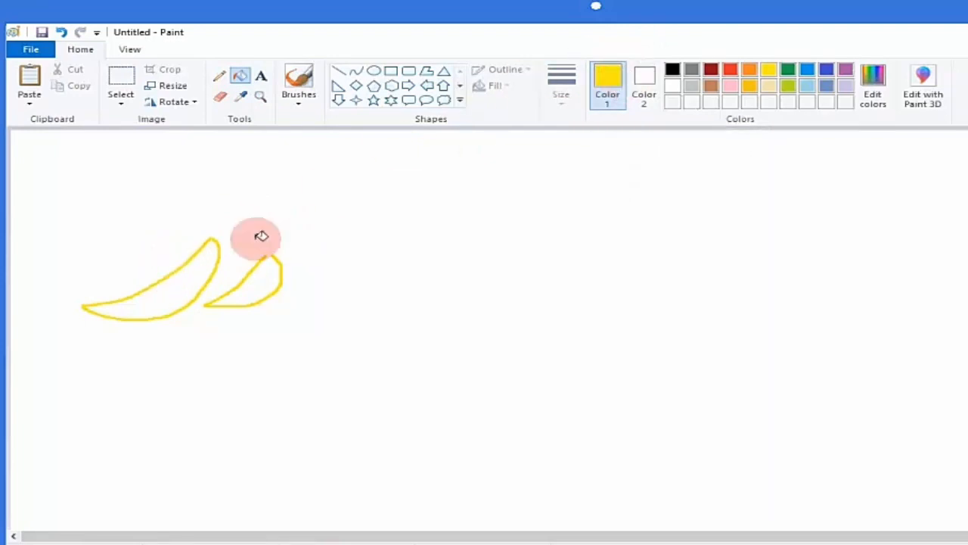
{"action": "left_click", "coordinate": [204, 273]}
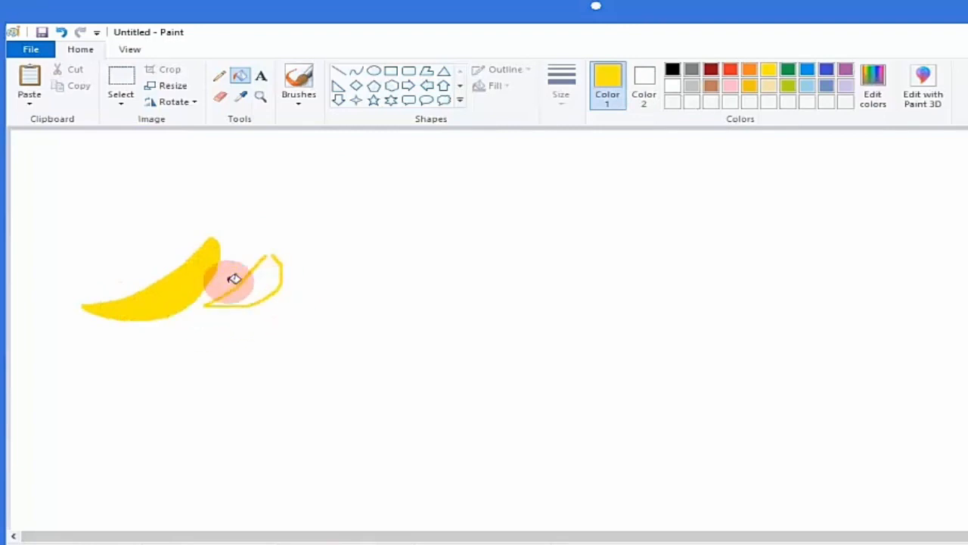
{"action": "left_click", "coordinate": [272, 284]}
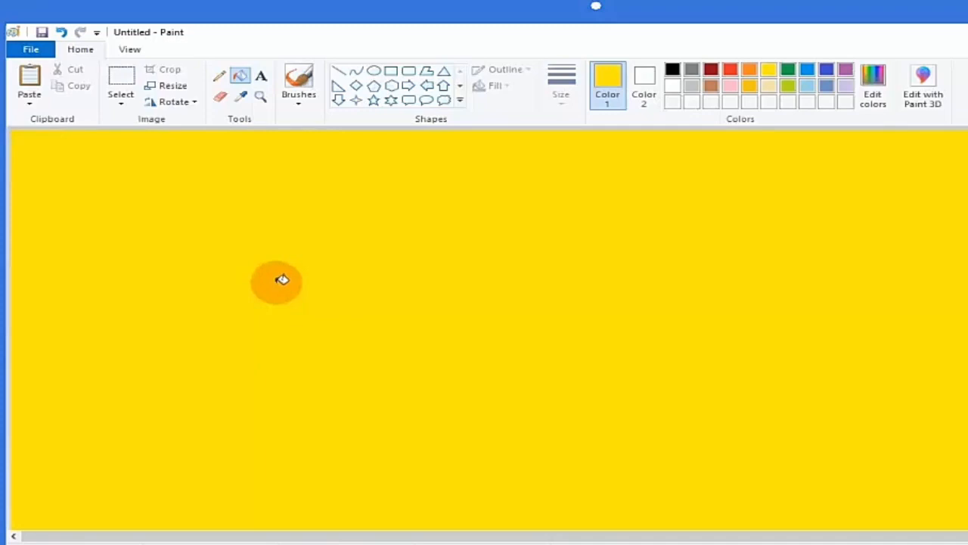
{"action": "left_click", "coordinate": [63, 35]}
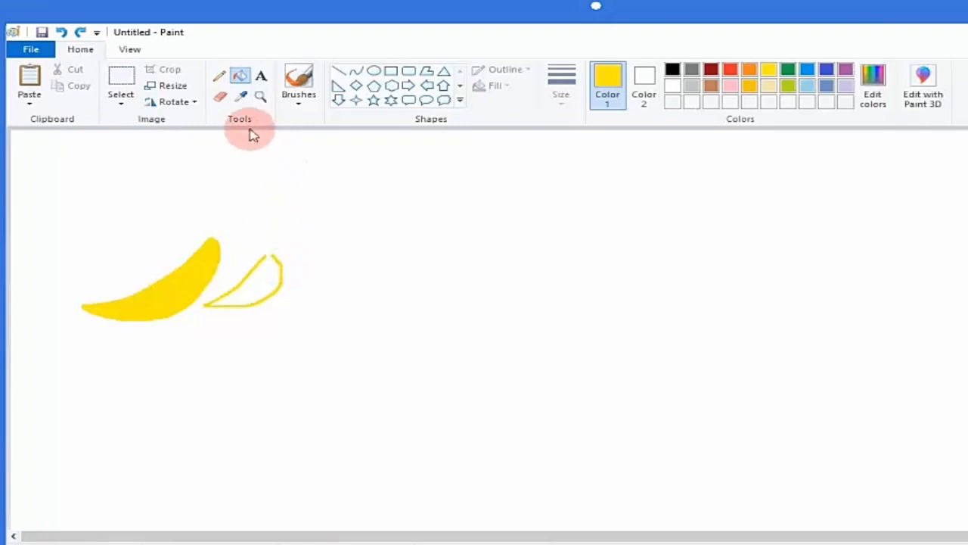
Close the gap in the smaller banana outline with the Pencil and fill it with yellow.
{"action": "left_click", "coordinate": [219, 79]}
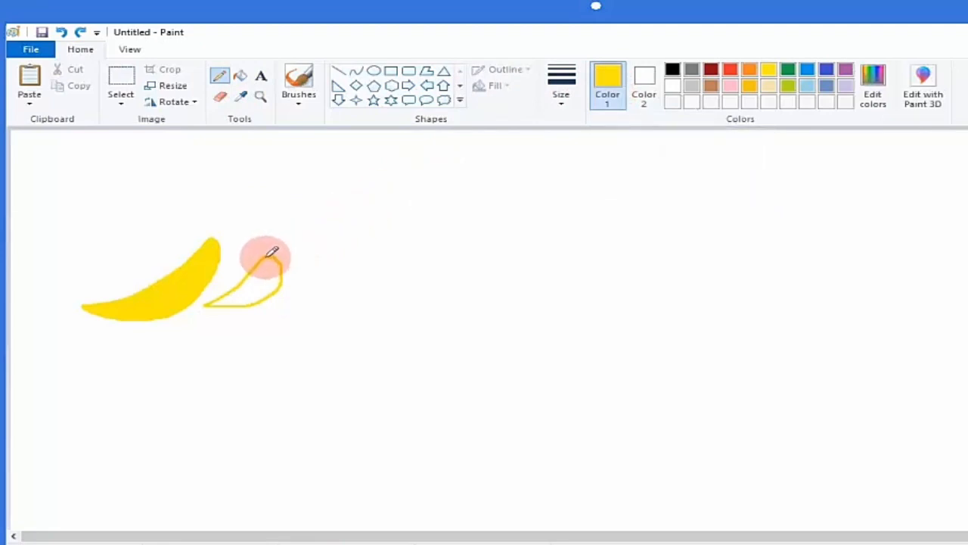
{"action": "left_click_drag", "start_coordinate": [273, 252], "coordinate": [279, 256]}
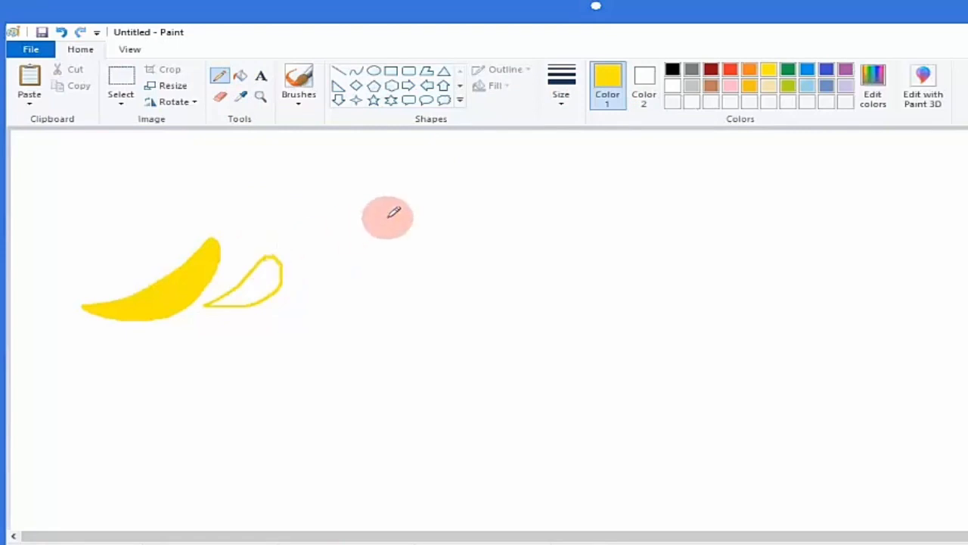
{"action": "left_click", "coordinate": [242, 78]}
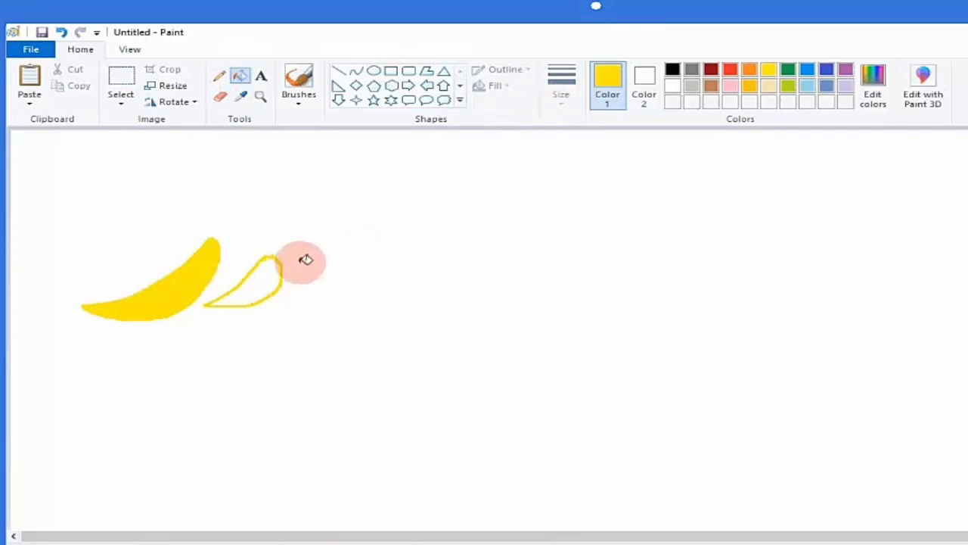
{"action": "left_click", "coordinate": [267, 278]}
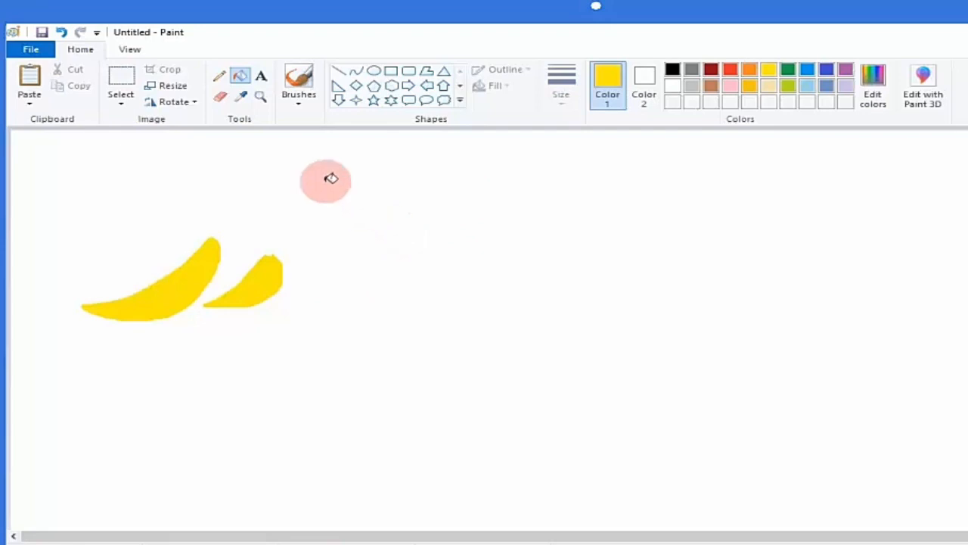
Erase the smaller filled banana completely, keeping the large one.
{"action": "left_click", "coordinate": [222, 98]}
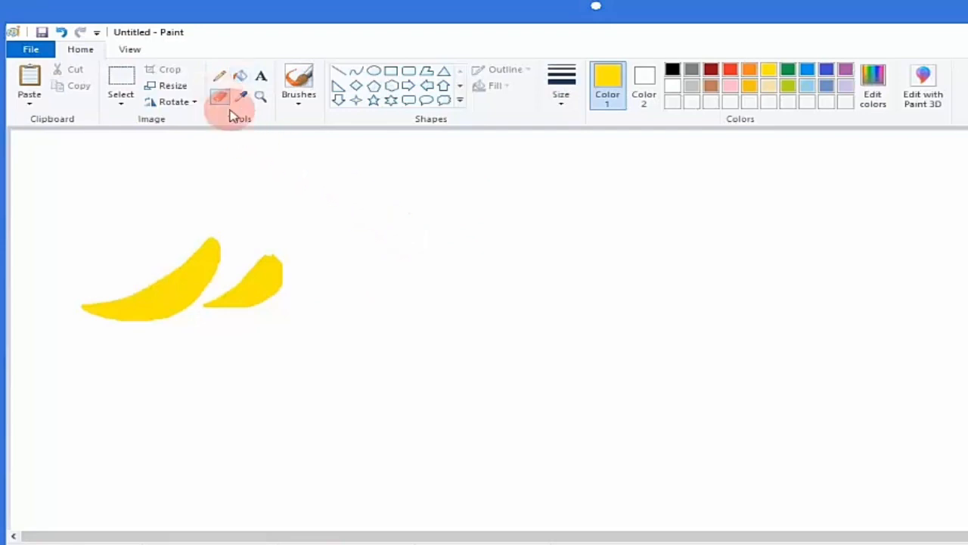
{"action": "mouse_move", "coordinate": [268, 253]}
{"action": "left_mouse_down"}
{"action": "mouse_move", "coordinate": [242, 286]}
{"action": "mouse_move", "coordinate": [320, 218]}
{"action": "mouse_move", "coordinate": [205, 306]}
{"action": "mouse_move", "coordinate": [278, 263]}
{"action": "mouse_move", "coordinate": [252, 275]}
{"action": "mouse_move", "coordinate": [260, 259]}
{"action": "mouse_move", "coordinate": [273, 266]}
{"action": "mouse_move", "coordinate": [222, 306]}
{"action": "mouse_move", "coordinate": [286, 279]}
{"action": "mouse_move", "coordinate": [237, 307]}
{"action": "mouse_move", "coordinate": [287, 289]}
{"action": "left_mouse_up"}
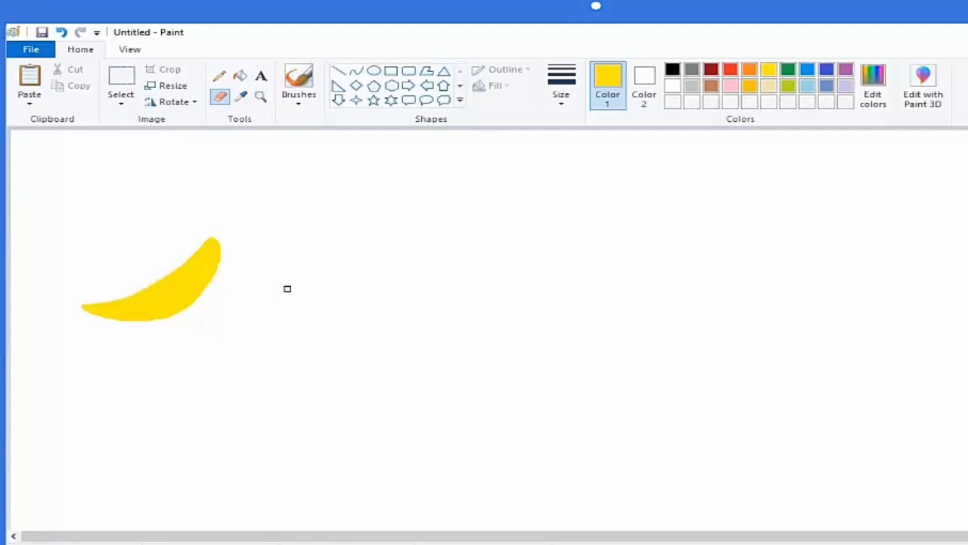
Choose the ellipse shape and set Color 1 to a custom red with hue 0, saturation 240 and luminance 104.
{"action": "left_click", "coordinate": [378, 69]}
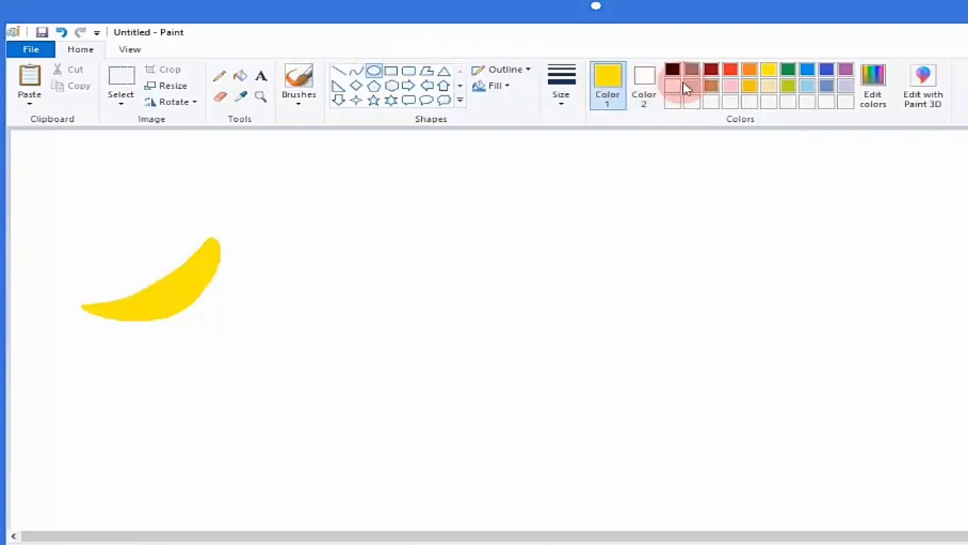
{"action": "left_click", "coordinate": [732, 72]}
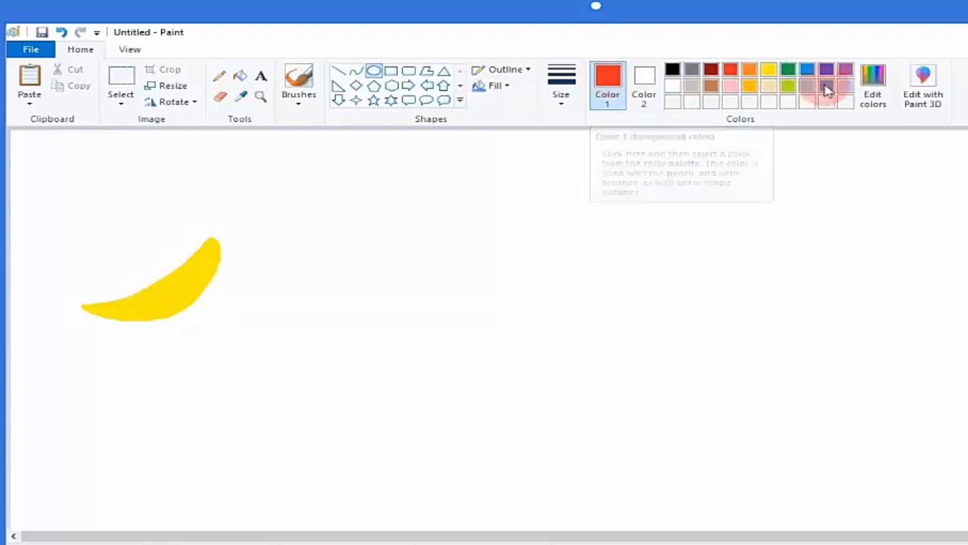
{"action": "left_click", "coordinate": [874, 95]}
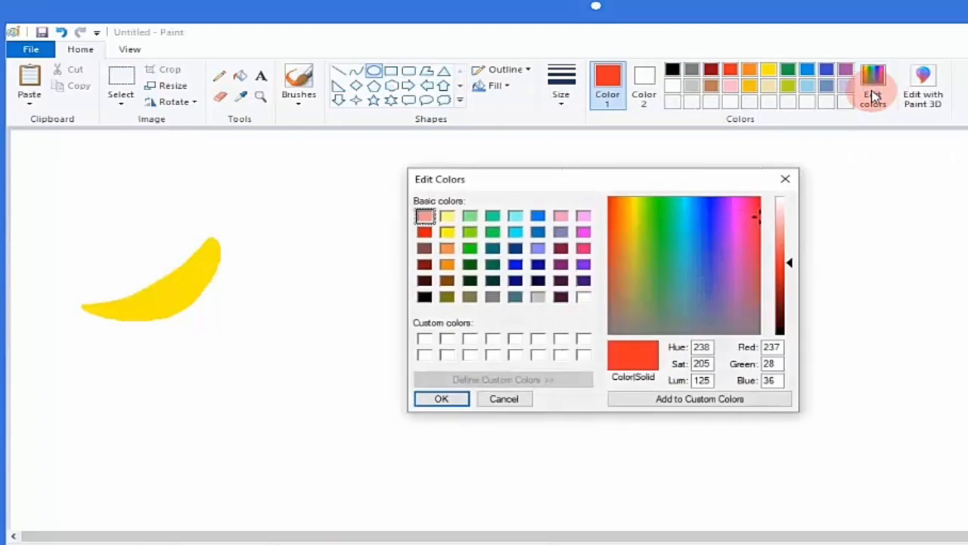
{"action": "left_click", "coordinate": [424, 232]}
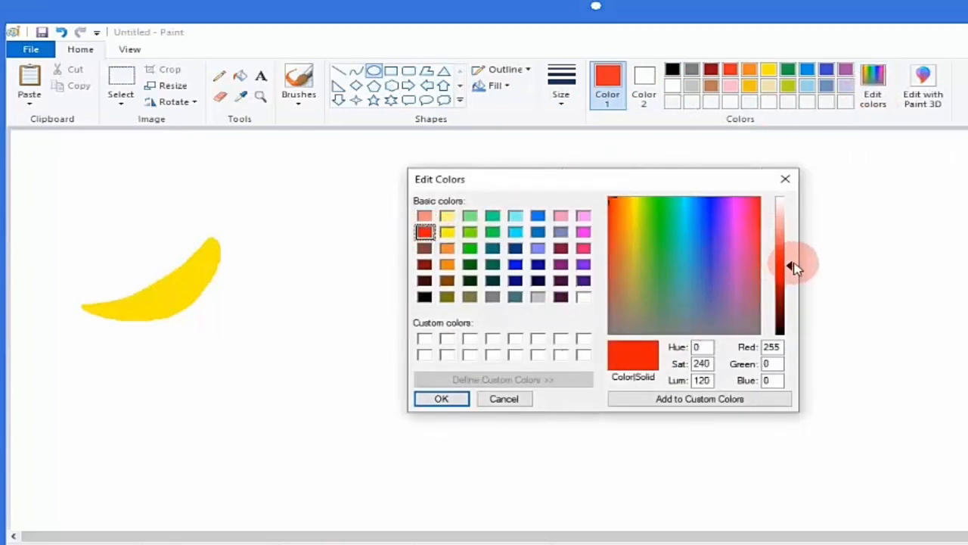
{"action": "left_click_drag", "start_coordinate": [790, 263], "coordinate": [792, 280]}
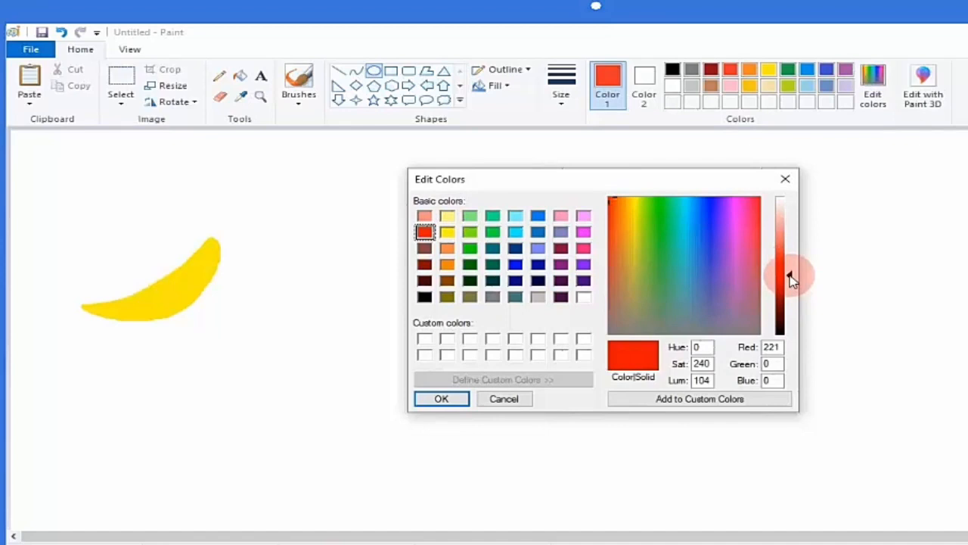
{"action": "left_click", "coordinate": [442, 399]}
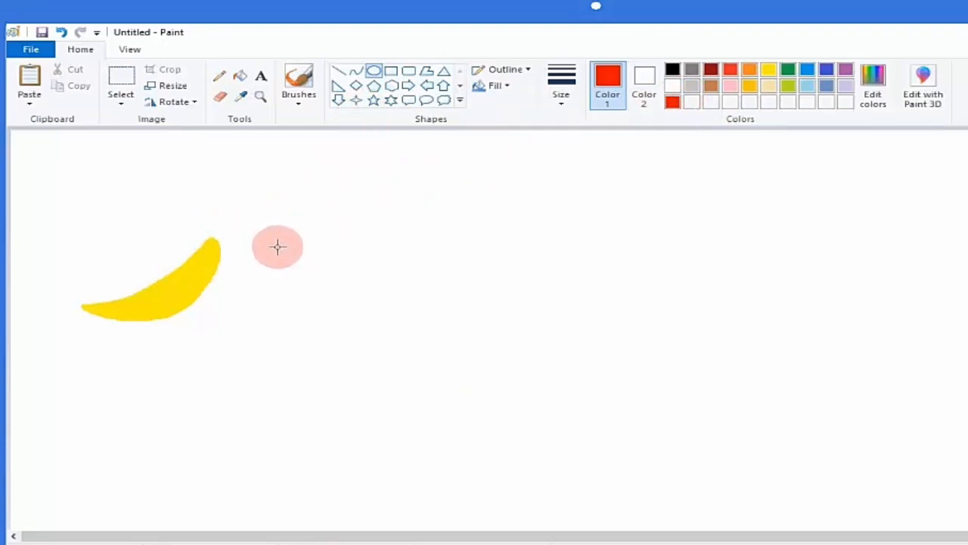
Draw a red ellipse to the right of the banana, moved up slightly to line up with it, and fill it with the same red.
{"action": "left_click_drag", "start_coordinate": [277, 246], "coordinate": [374, 326]}
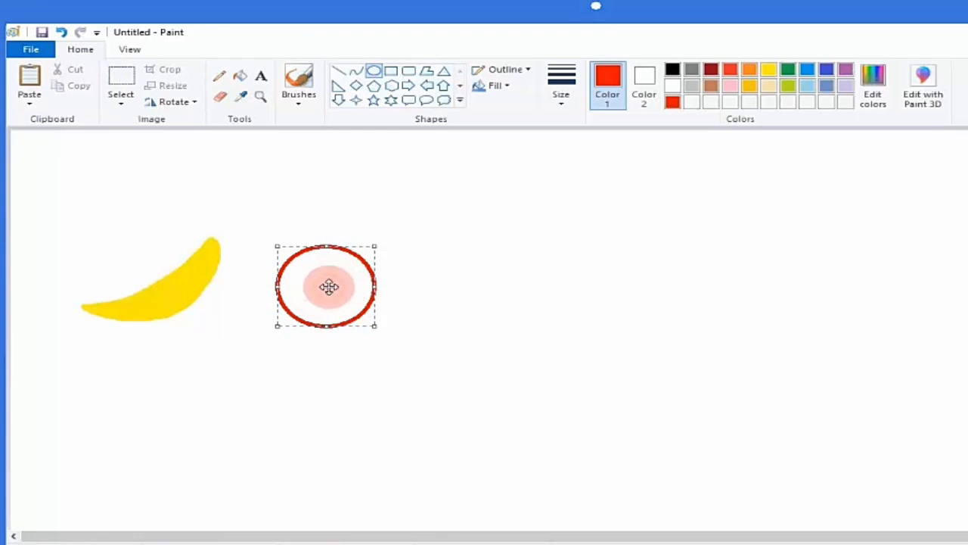
{"action": "left_click_drag", "start_coordinate": [328, 286], "coordinate": [329, 278]}
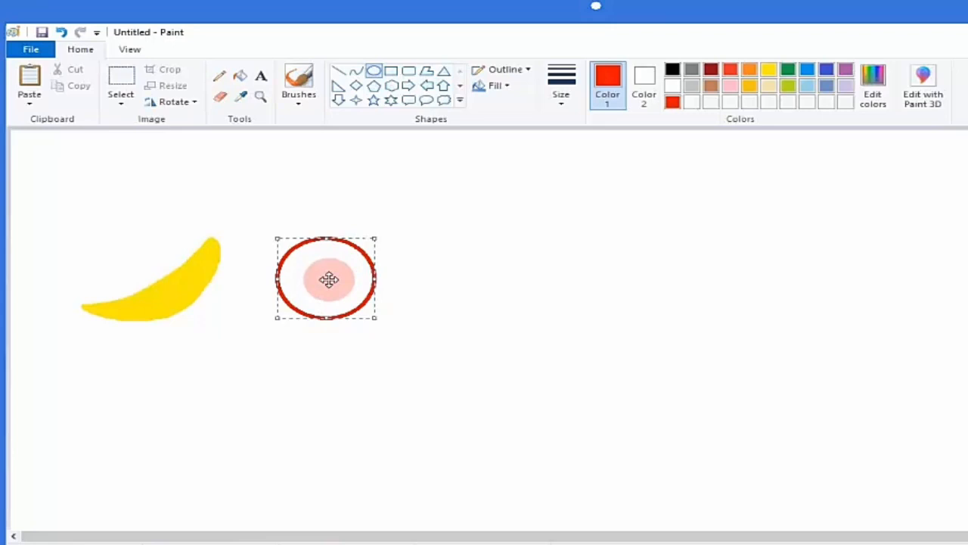
{"action": "left_click", "coordinate": [479, 224]}
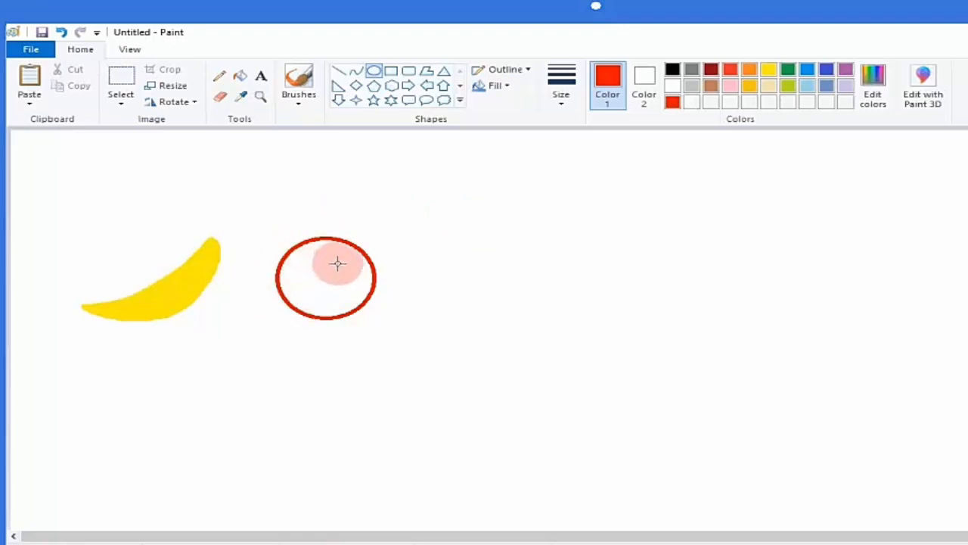
{"action": "left_click", "coordinate": [241, 83]}
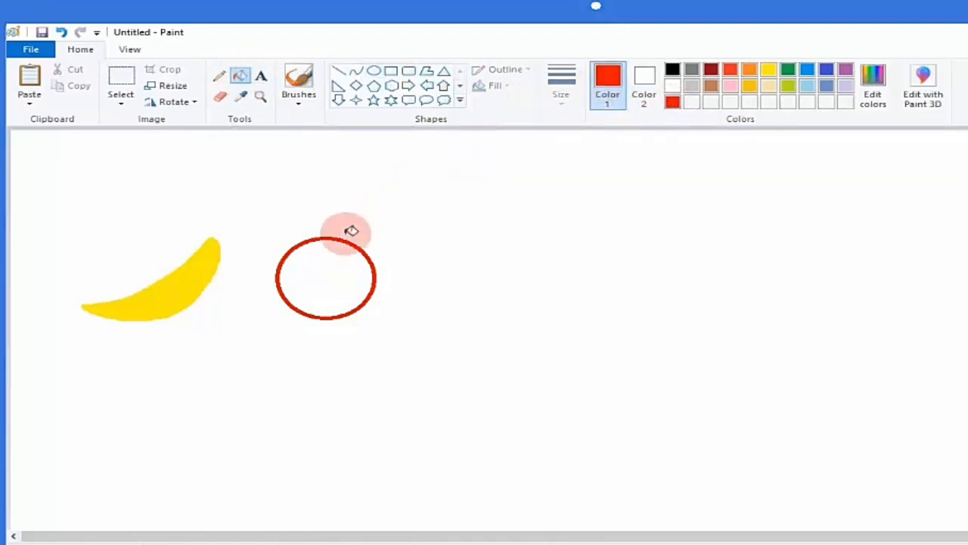
{"action": "left_click", "coordinate": [311, 270]}
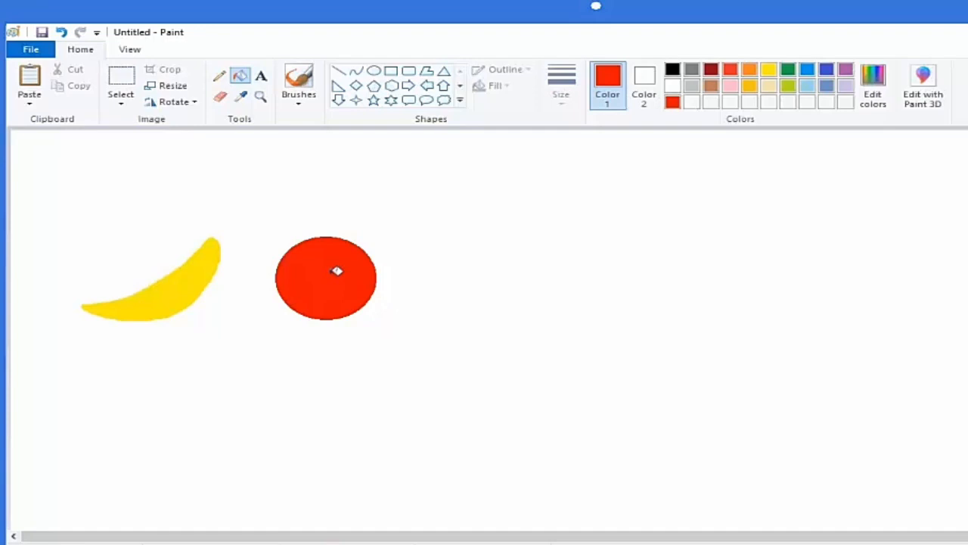
Select the upper half of the red ellipse with a rectangular selection and delete it, leaving a half-circle slice.
{"action": "left_click", "coordinate": [119, 110]}
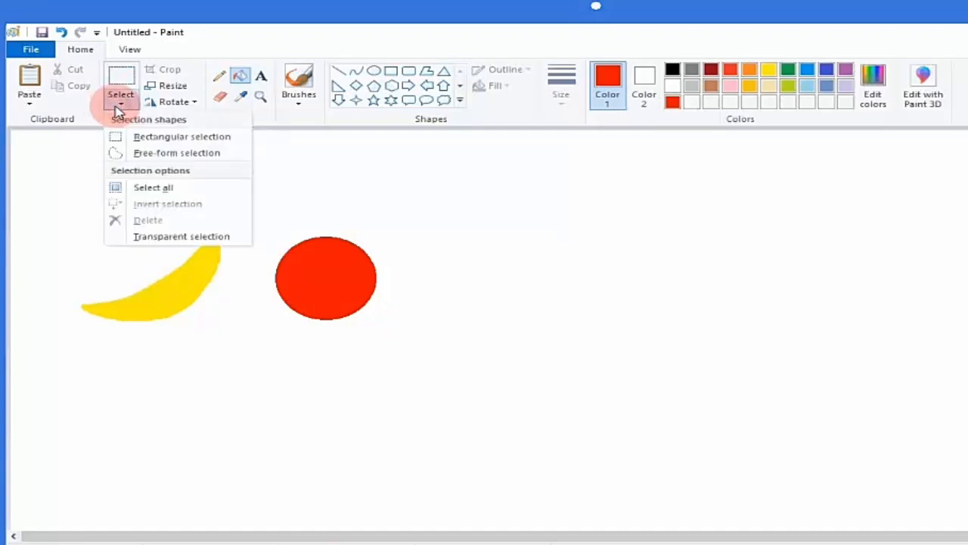
{"action": "left_click", "coordinate": [162, 139]}
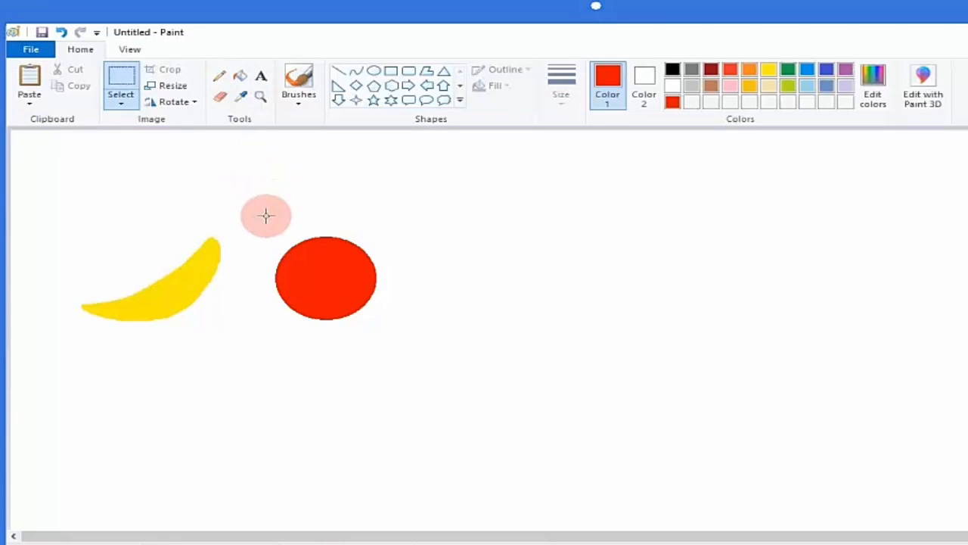
{"action": "left_click_drag", "start_coordinate": [266, 224], "coordinate": [331, 274]}
{"action": "left_click_drag", "start_coordinate": [331, 273], "coordinate": [417, 279]}
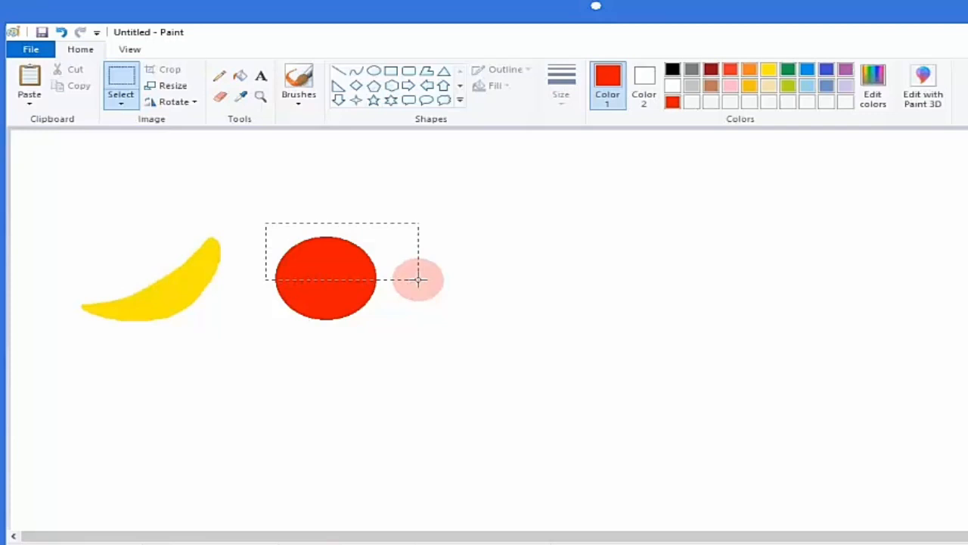
{"action": "left_click_drag", "start_coordinate": [418, 279], "coordinate": [418, 278]}
{"action": "left_click_drag", "start_coordinate": [417, 279], "coordinate": [417, 280]}
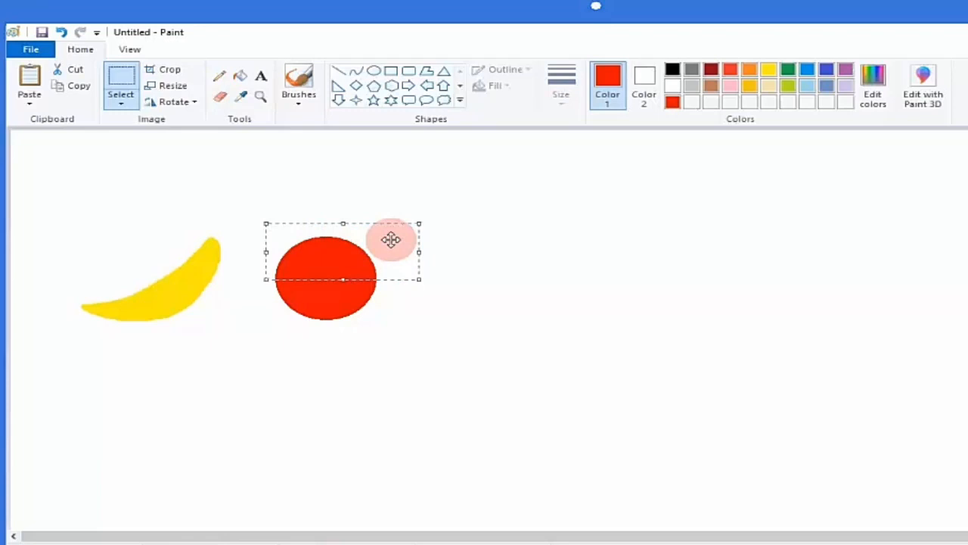
{"action": "key", "text": "Delete"}
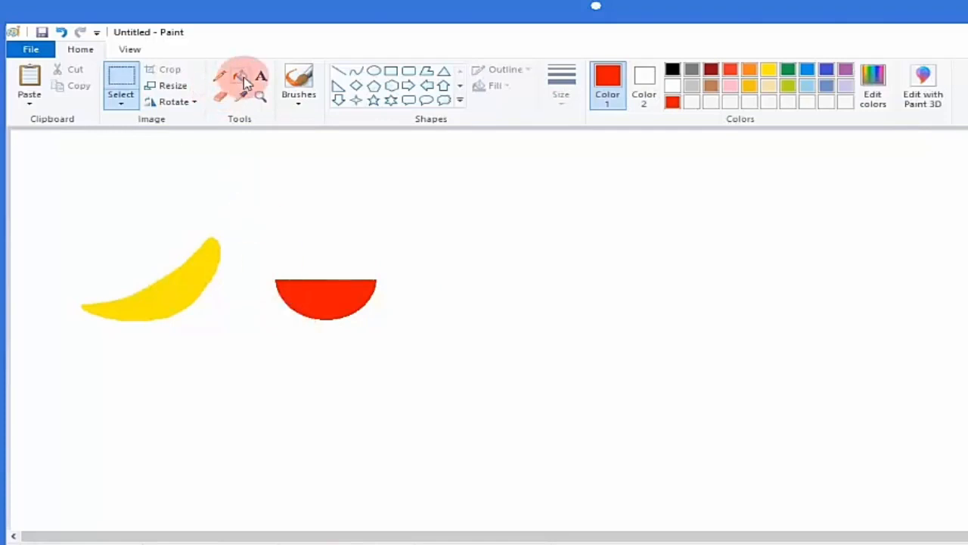
{"action": "left_click", "coordinate": [299, 109]}
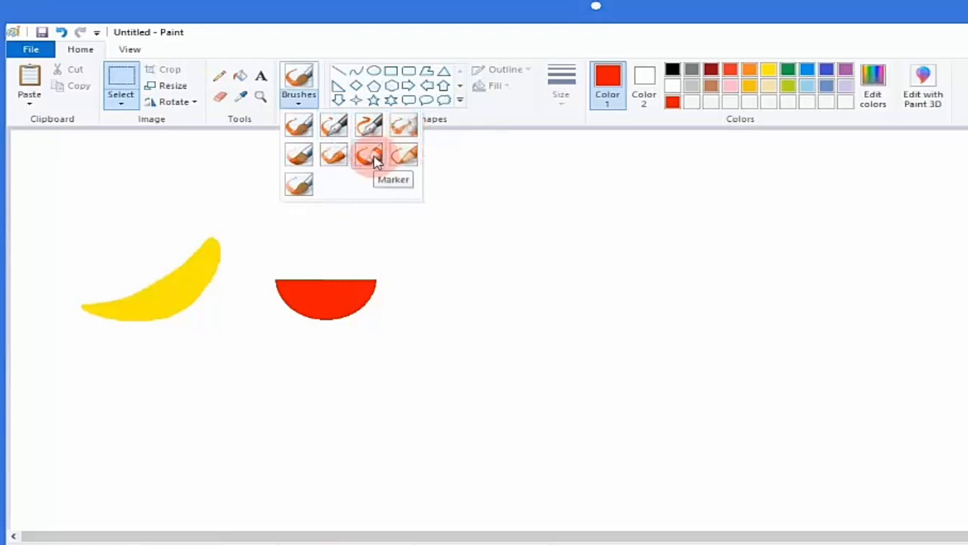
{"action": "left_click", "coordinate": [340, 131]}
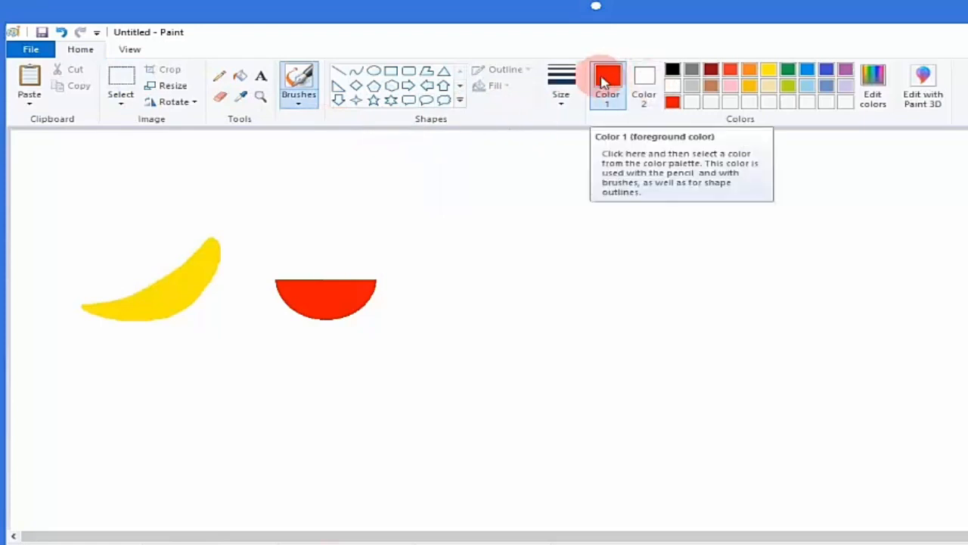
{"action": "left_click", "coordinate": [673, 70]}
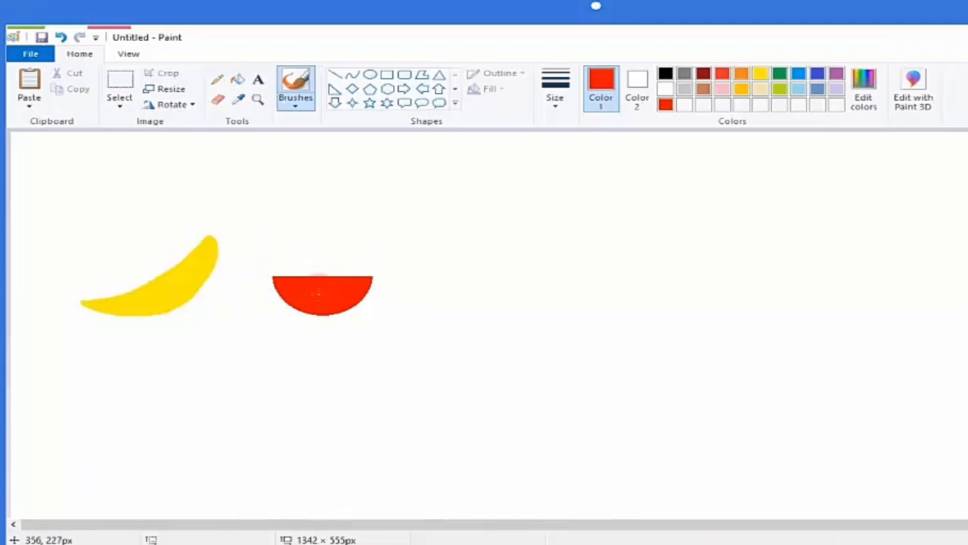
Dot black seeds across the red half circle using the plain Brush at 5px size.
{"action": "left_click", "coordinate": [305, 105]}
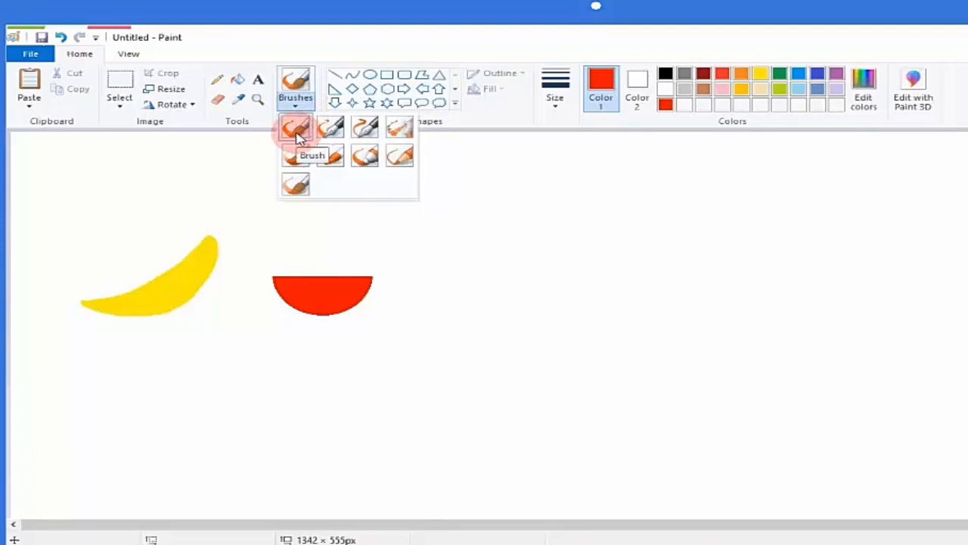
{"action": "left_click", "coordinate": [298, 133]}
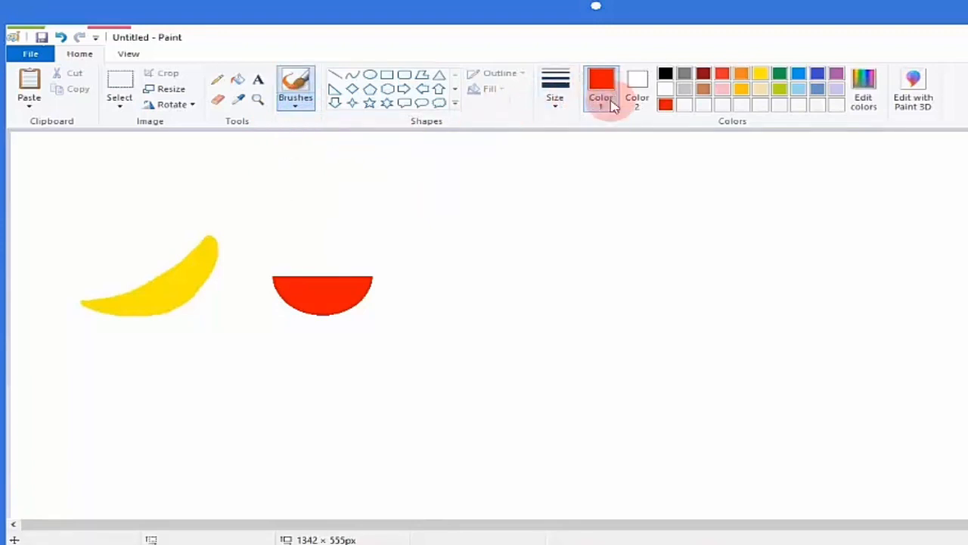
{"action": "left_click", "coordinate": [667, 74]}
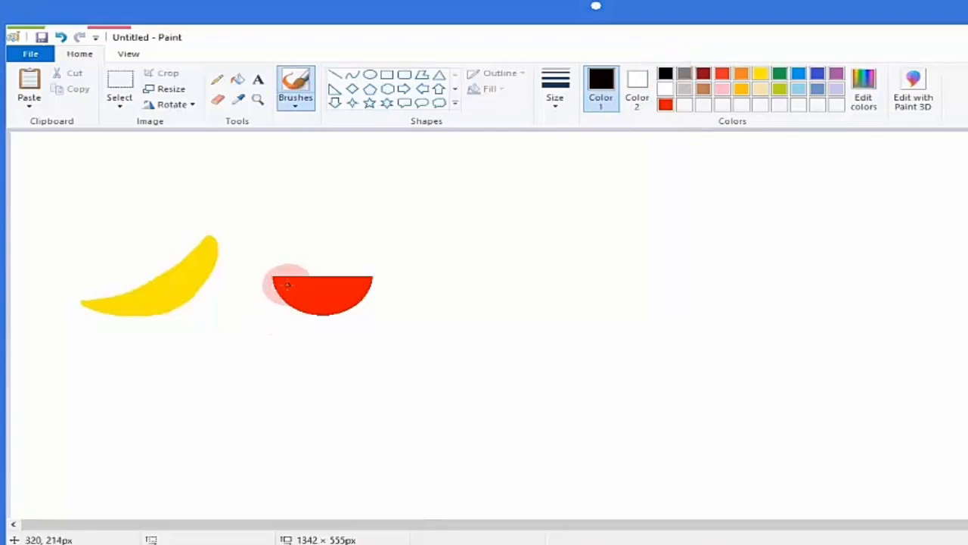
{"action": "left_click", "coordinate": [559, 103]}
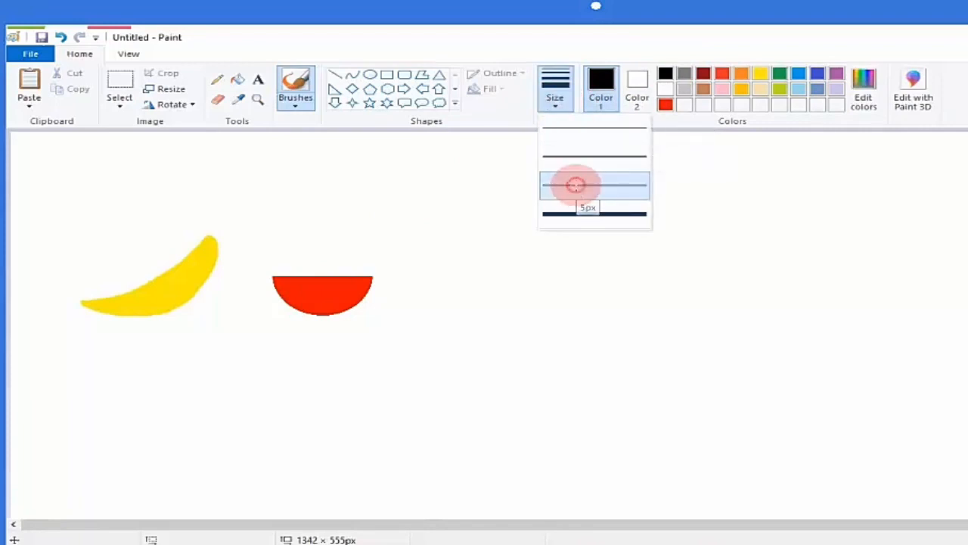
{"action": "left_click", "coordinate": [580, 190]}
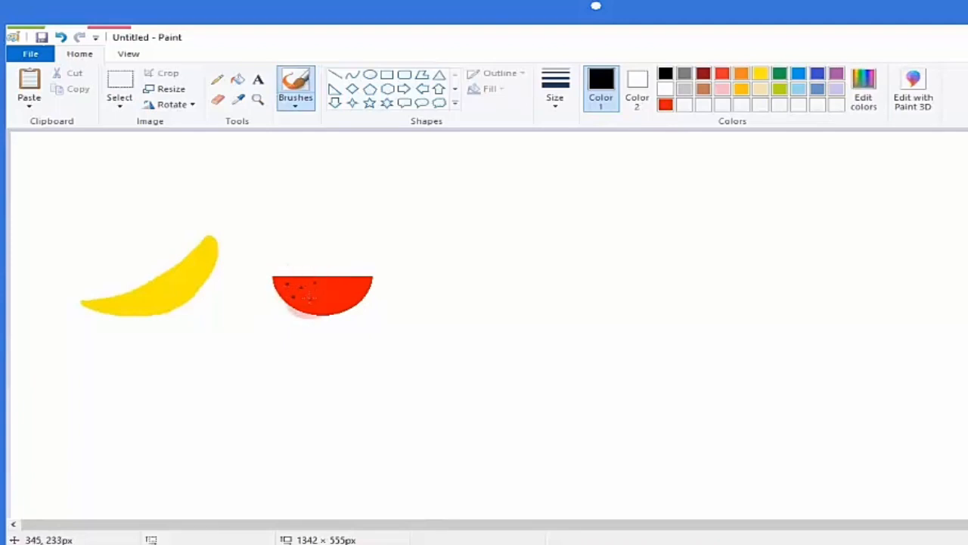
{"action": "left_click", "coordinate": [309, 297]}
{"action": "left_click", "coordinate": [319, 305]}
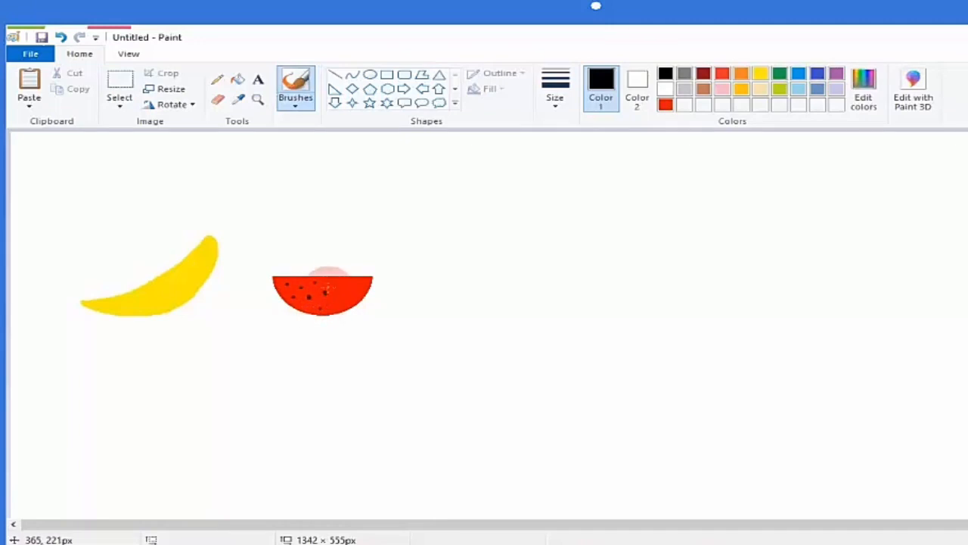
{"action": "left_click", "coordinate": [346, 291]}
{"action": "left_click", "coordinate": [356, 283]}
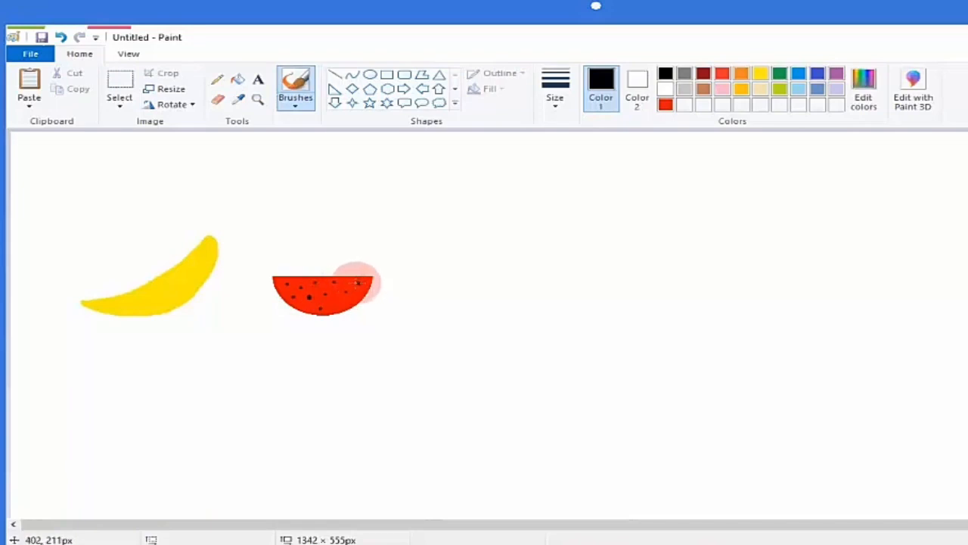
{"action": "left_click", "coordinate": [335, 304]}
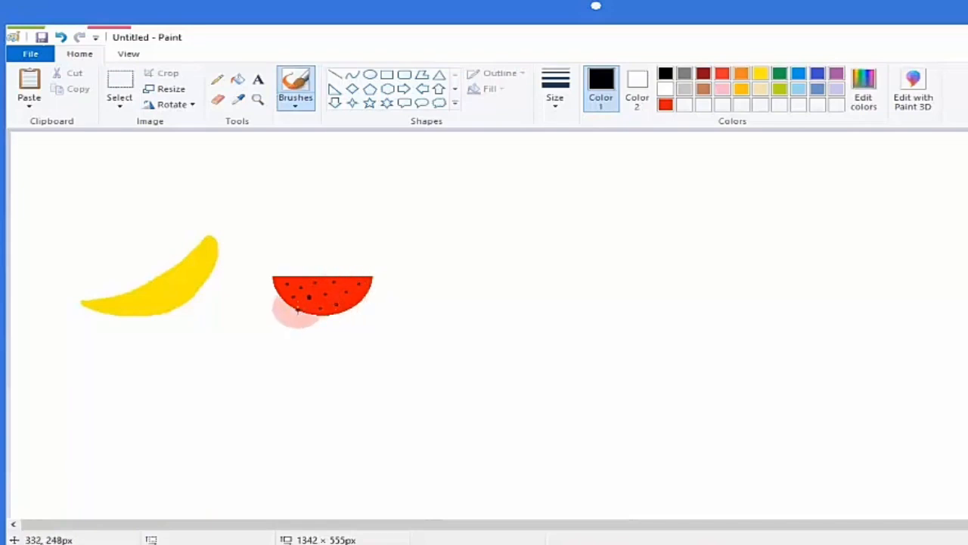
{"action": "left_click", "coordinate": [304, 306]}
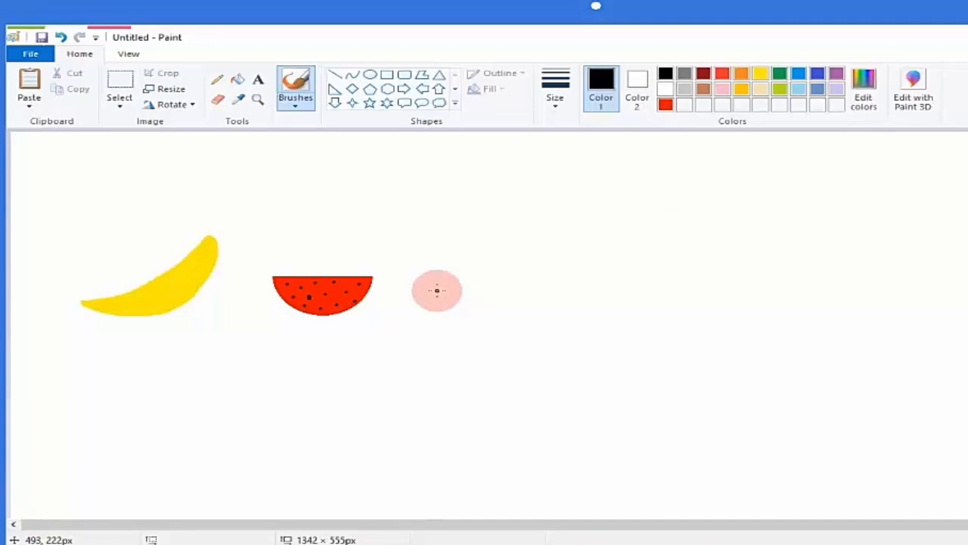
Draw an orange ellipse about 107 × 101 px beside the watermelon slice using the third line thickness, and fill it with orange.
{"action": "left_click", "coordinate": [370, 75]}
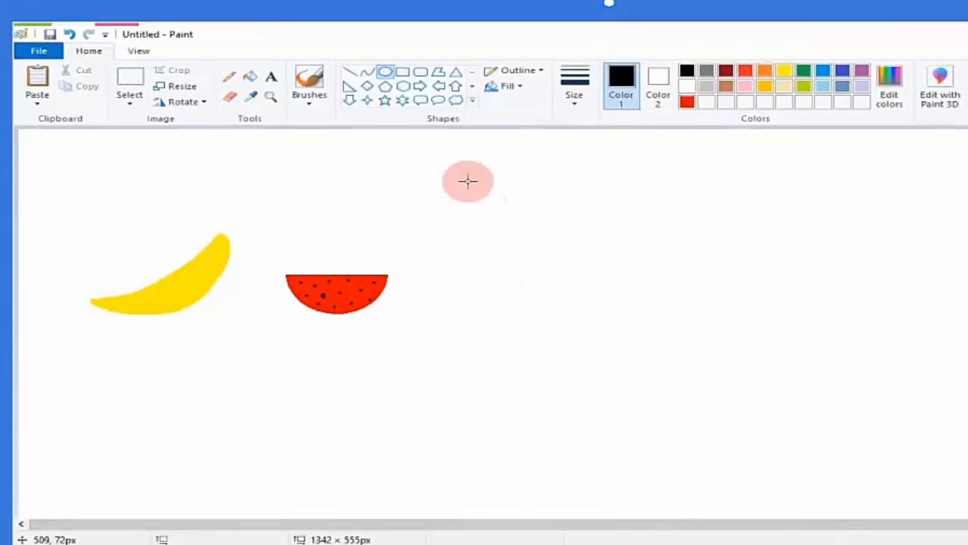
{"action": "left_click", "coordinate": [386, 75]}
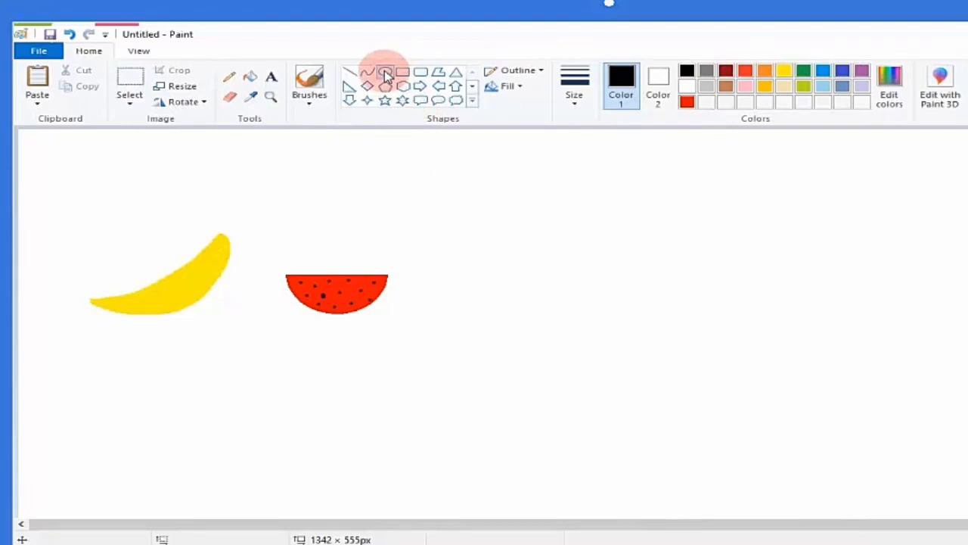
{"action": "left_click", "coordinate": [765, 74]}
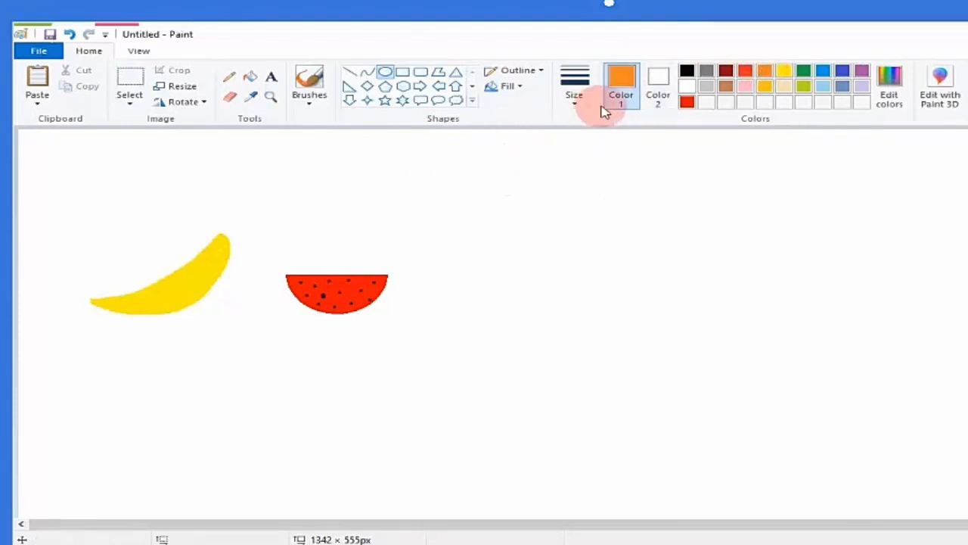
{"action": "left_click", "coordinate": [572, 107]}
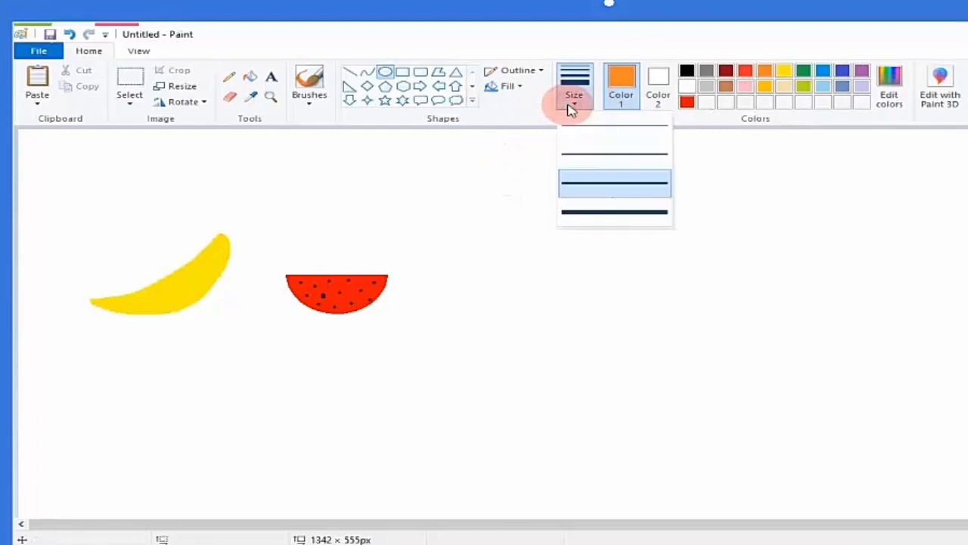
{"action": "left_click", "coordinate": [589, 186]}
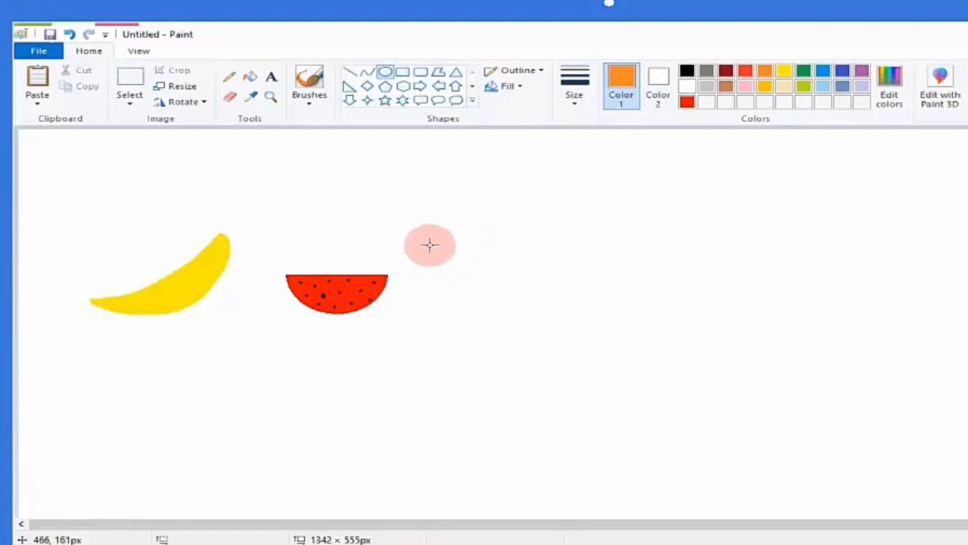
{"action": "left_click", "coordinate": [436, 247]}
{"action": "left_click_drag", "start_coordinate": [436, 247], "coordinate": [531, 320]}
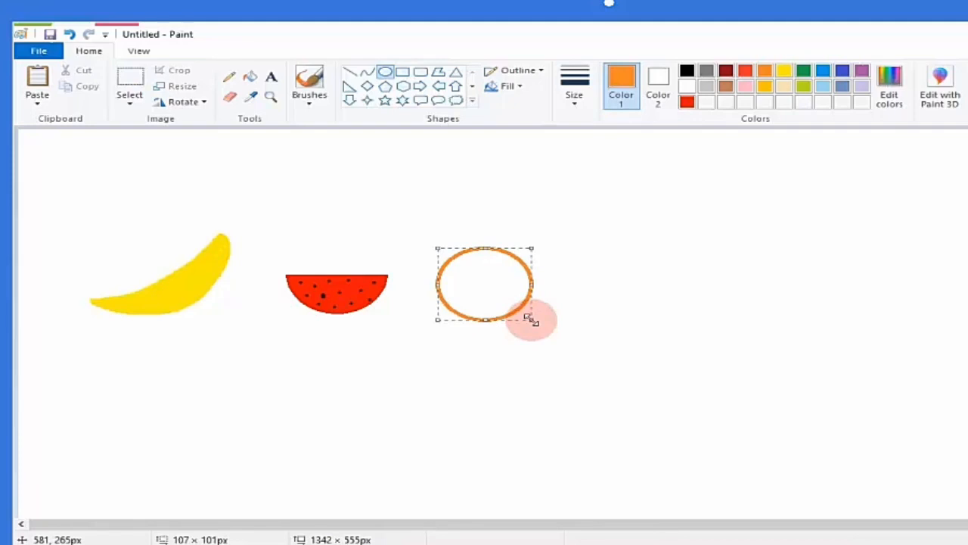
{"action": "left_click", "coordinate": [588, 233]}
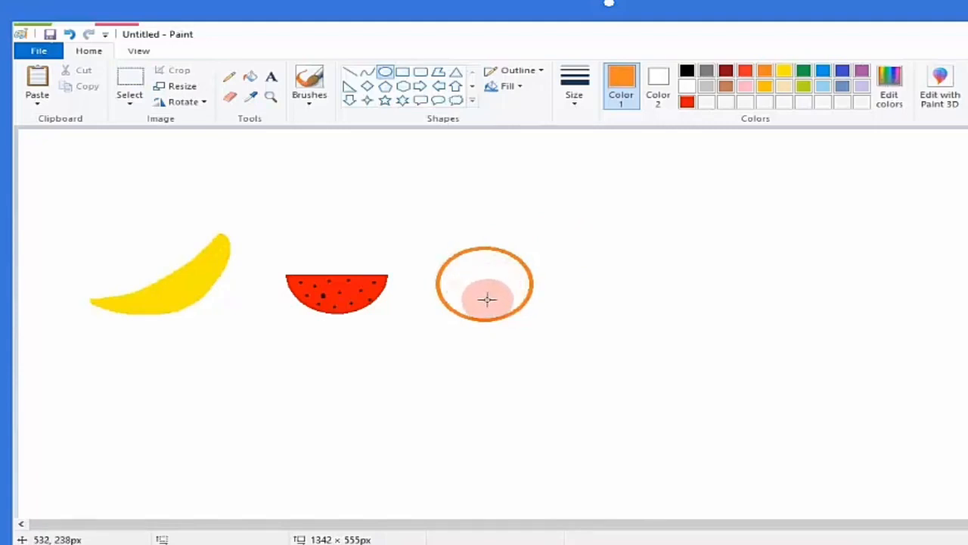
{"action": "left_click", "coordinate": [249, 83]}
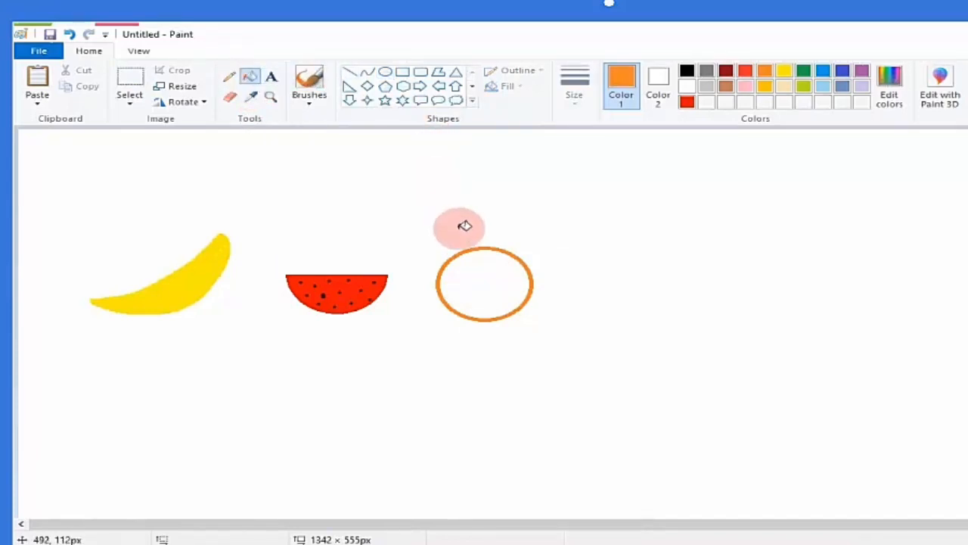
{"action": "left_click", "coordinate": [488, 272]}
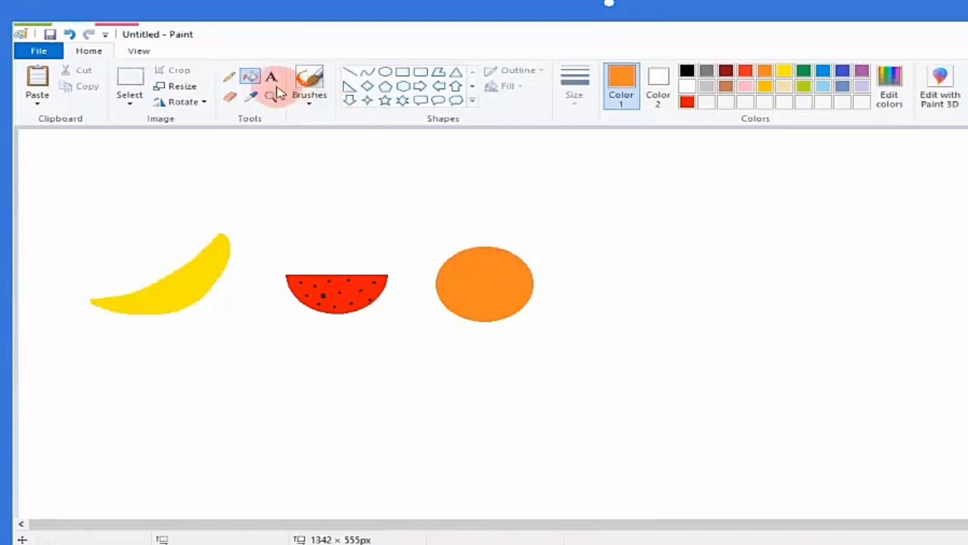
Draw three joined leaf outlines in green with the Pencil on top of the orange and fill them with green.
{"action": "left_click", "coordinate": [230, 79]}
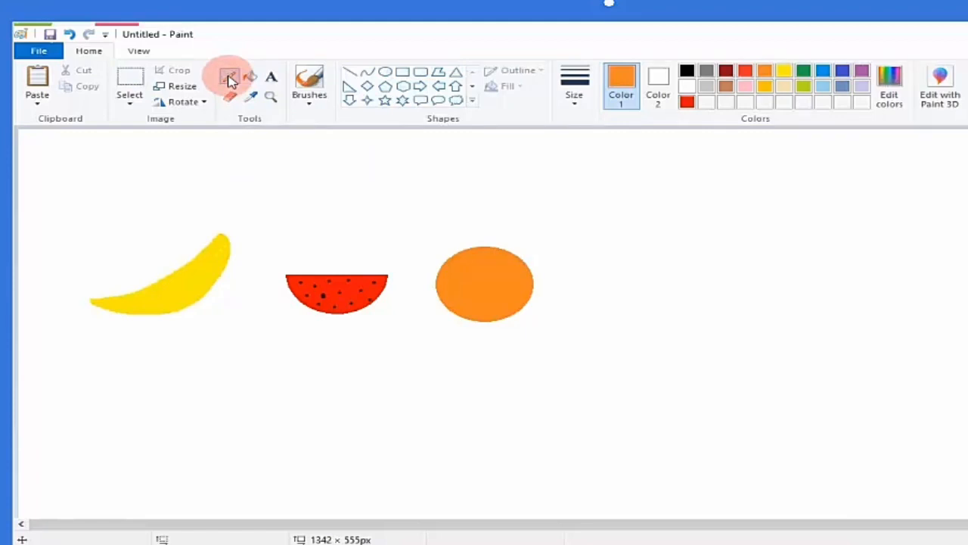
{"action": "left_click", "coordinate": [805, 72]}
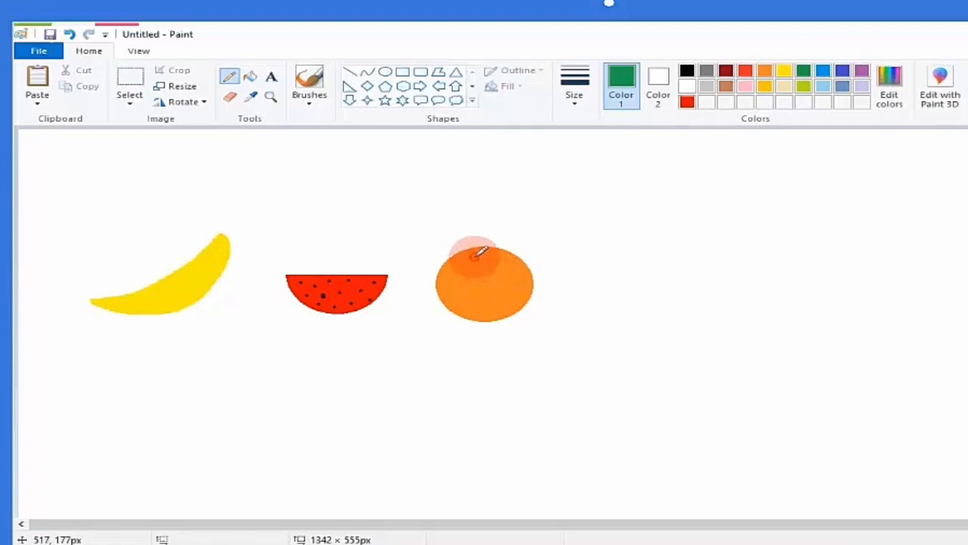
{"action": "mouse_move", "coordinate": [476, 256]}
{"action": "left_mouse_down"}
{"action": "mouse_move", "coordinate": [489, 249]}
{"action": "mouse_move", "coordinate": [496, 220]}
{"action": "mouse_move", "coordinate": [472, 240]}
{"action": "mouse_move", "coordinate": [458, 203]}
{"action": "mouse_move", "coordinate": [450, 235]}
{"action": "mouse_move", "coordinate": [453, 245]}
{"action": "mouse_move", "coordinate": [464, 241]}
{"action": "mouse_move", "coordinate": [403, 255]}
{"action": "mouse_move", "coordinate": [479, 252]}
{"action": "left_mouse_up"}
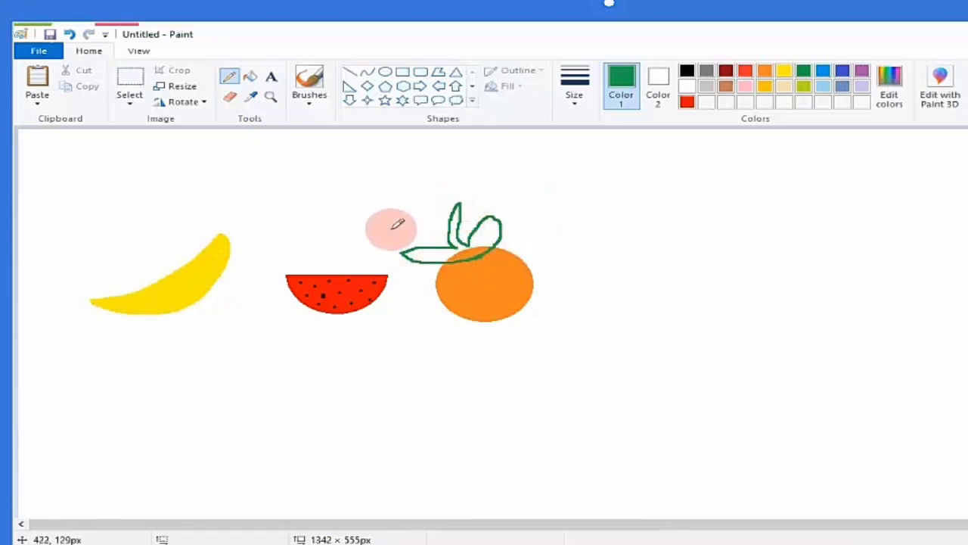
{"action": "left_click_drag", "start_coordinate": [493, 218], "coordinate": [471, 248]}
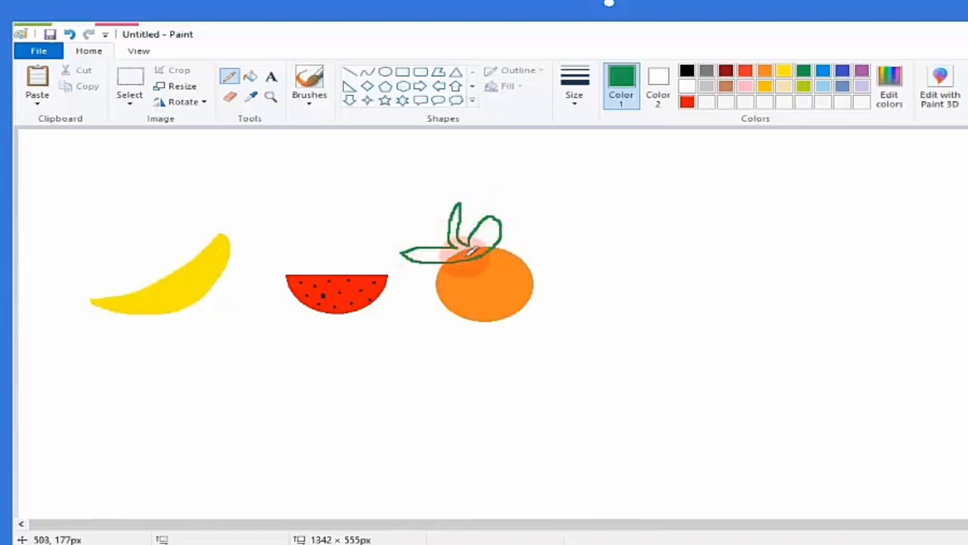
{"action": "left_click", "coordinate": [253, 84]}
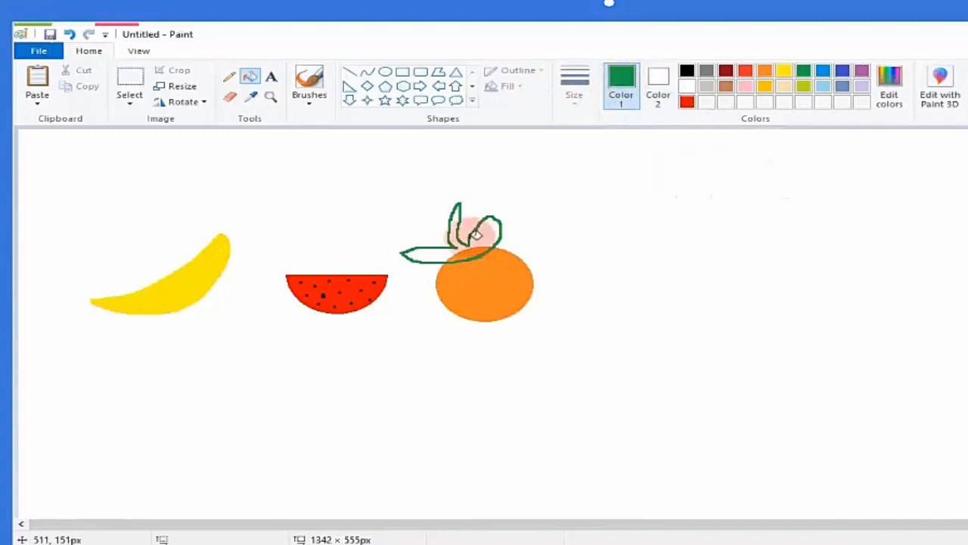
{"action": "left_click", "coordinate": [493, 232]}
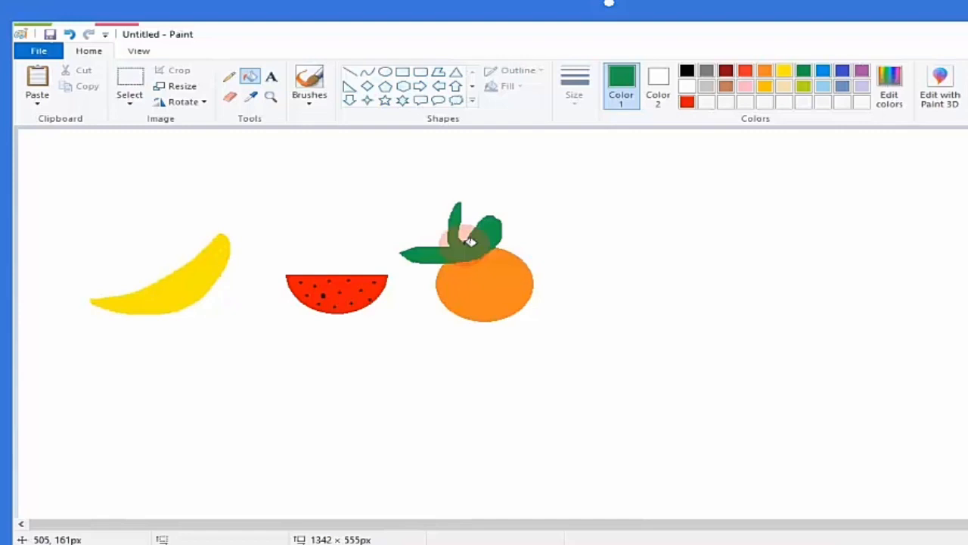
Draw a black rectangle about 1274 × 500 px around all the fruits using the third line thickness.
{"action": "left_click", "coordinate": [402, 77]}
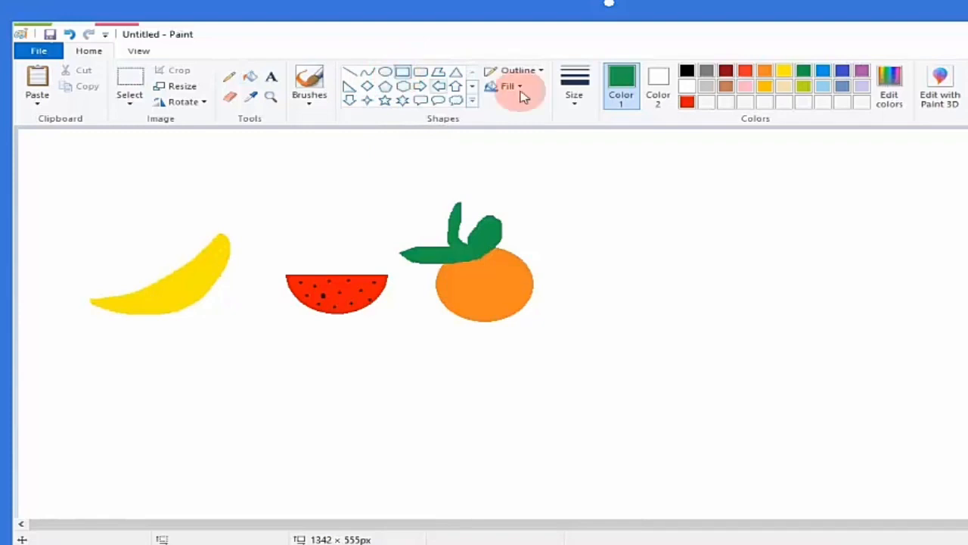
{"action": "left_click", "coordinate": [579, 107]}
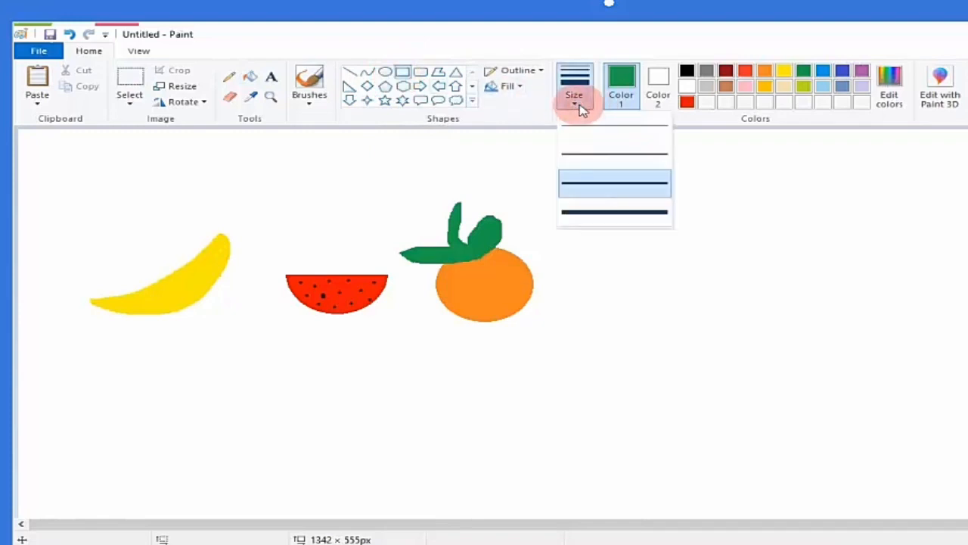
{"action": "left_click", "coordinate": [603, 185]}
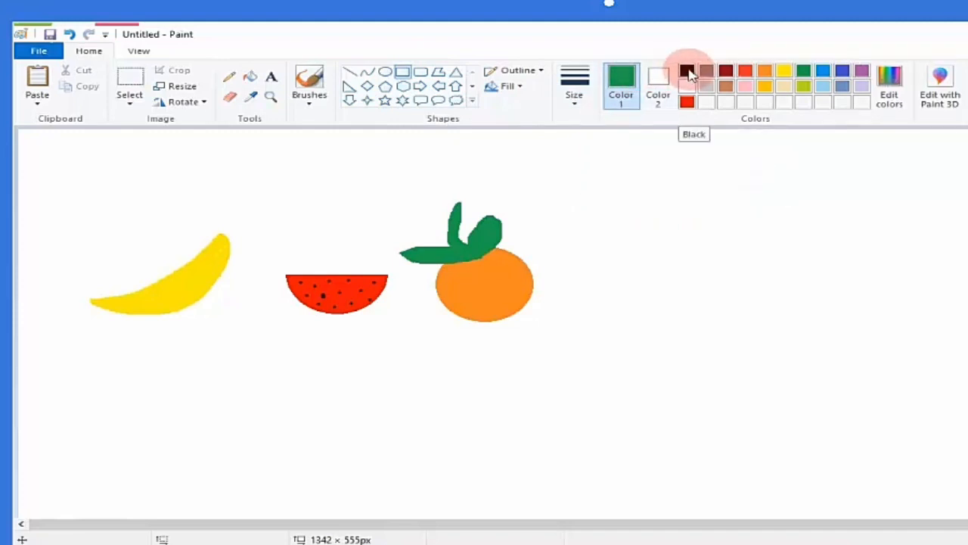
{"action": "left_click", "coordinate": [687, 72]}
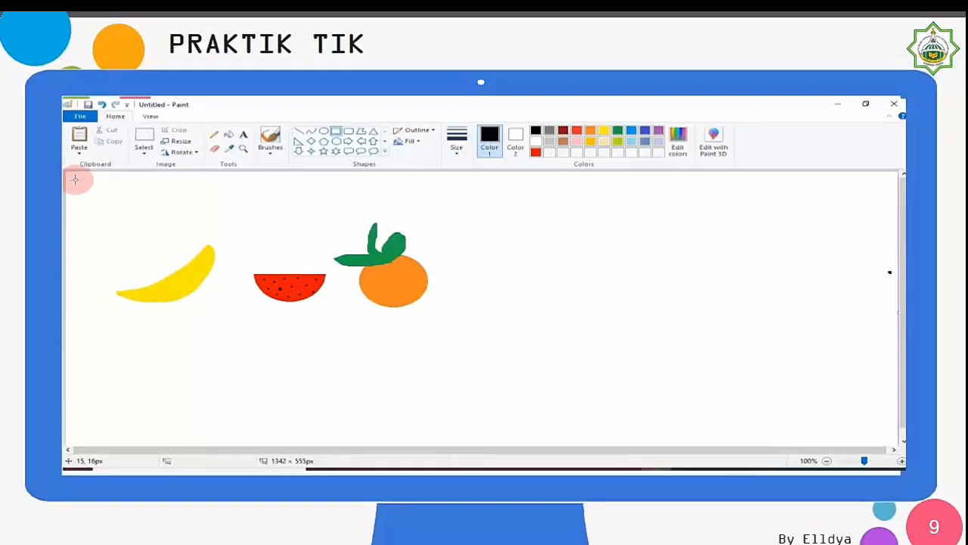
{"action": "mouse_move", "coordinate": [75, 180]}
{"action": "left_mouse_down"}
{"action": "mouse_move", "coordinate": [97, 331]}
{"action": "mouse_move", "coordinate": [139, 381]}
{"action": "mouse_move", "coordinate": [190, 393]}
{"action": "mouse_move", "coordinate": [480, 408]}
{"action": "mouse_move", "coordinate": [835, 405]}
{"action": "mouse_move", "coordinate": [866, 431]}
{"action": "left_mouse_up"}
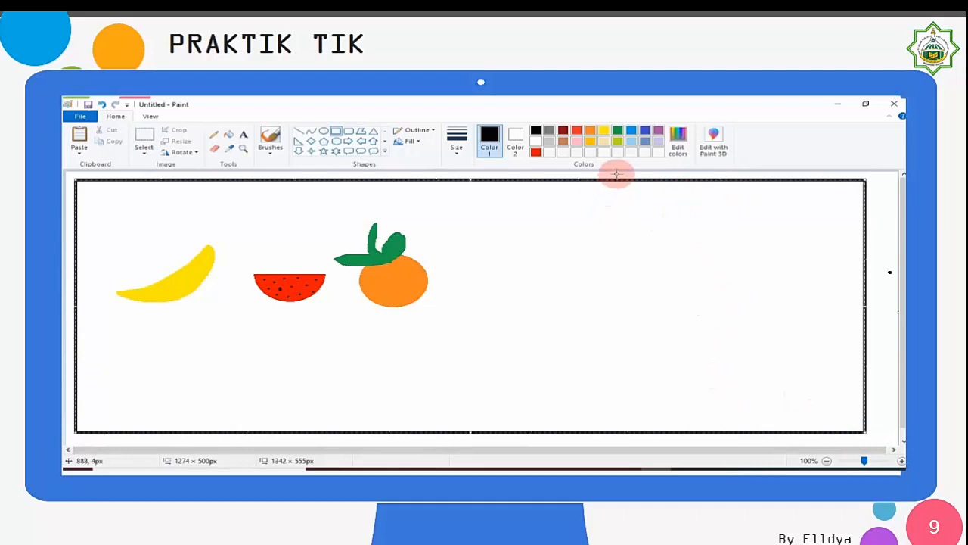
{"action": "left_click", "coordinate": [877, 193]}
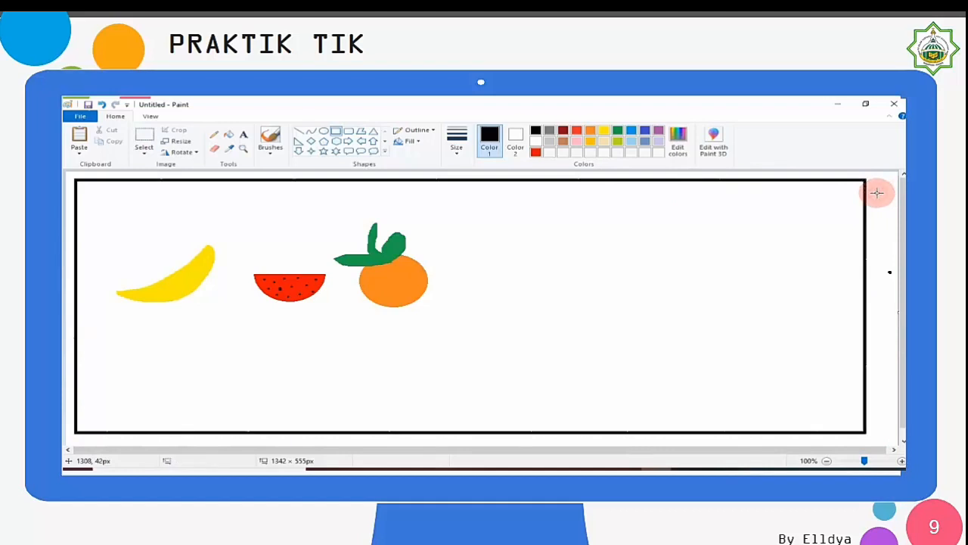
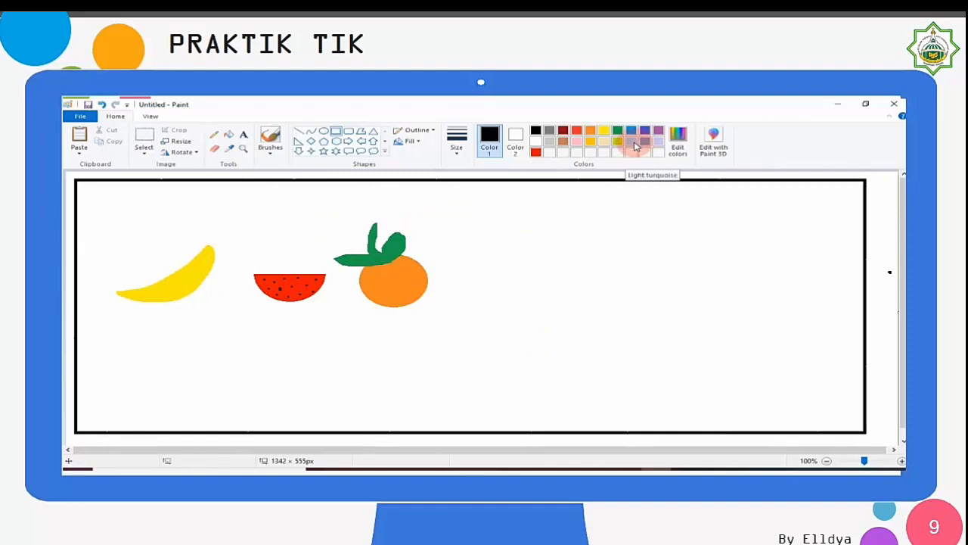
Fill the background inside the black rectangle with light turquoise.
{"action": "left_click", "coordinate": [634, 143]}
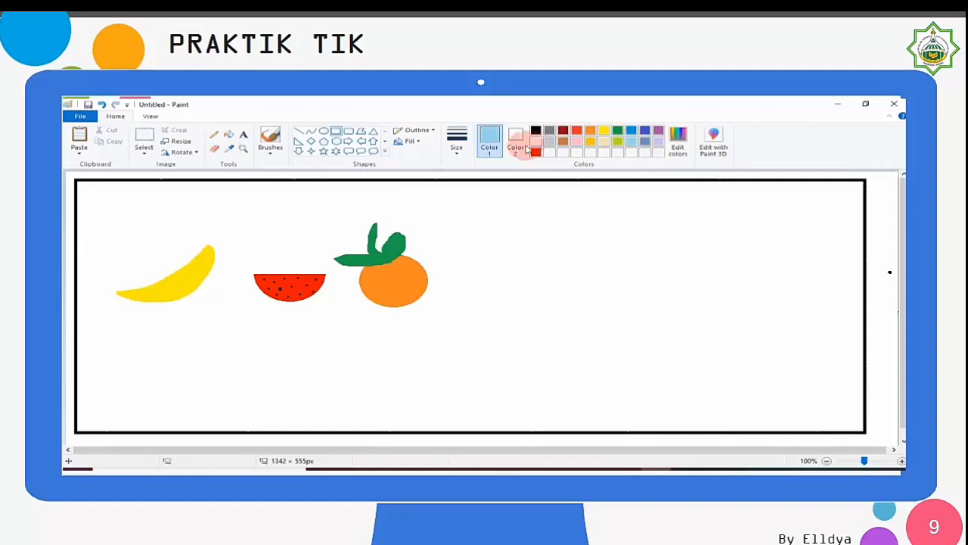
{"action": "left_click", "coordinate": [230, 136]}
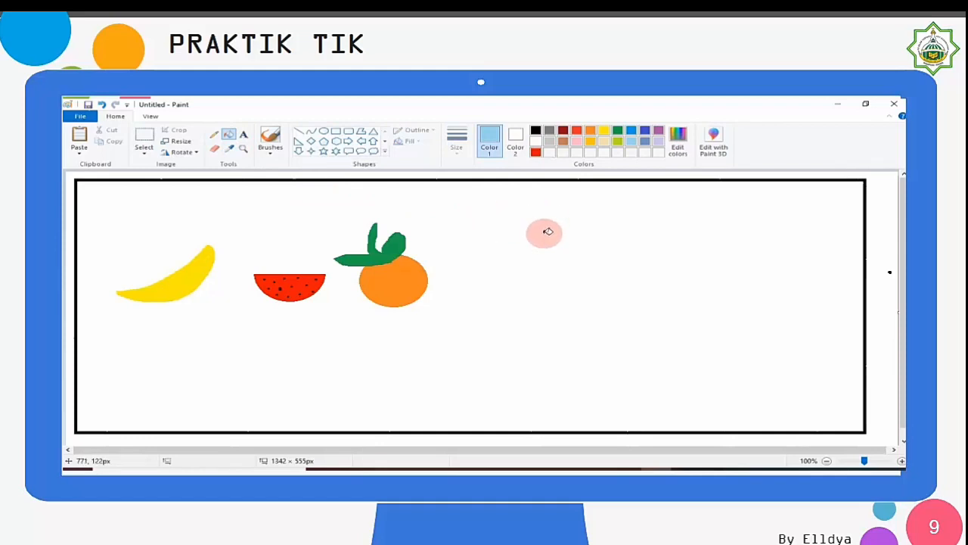
{"action": "left_click", "coordinate": [548, 232]}
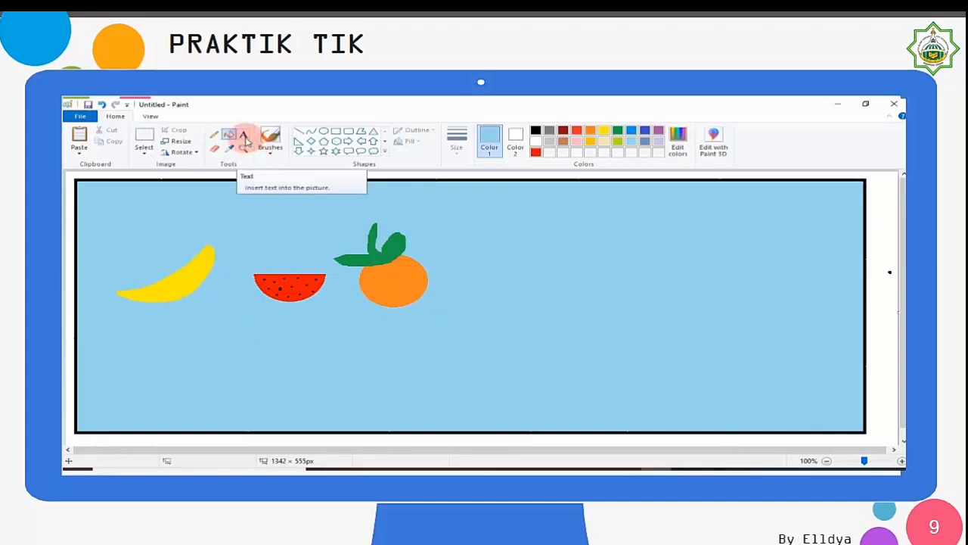
Start a text box with black text below the banana and watermelon slice.
{"action": "left_click", "coordinate": [245, 139]}
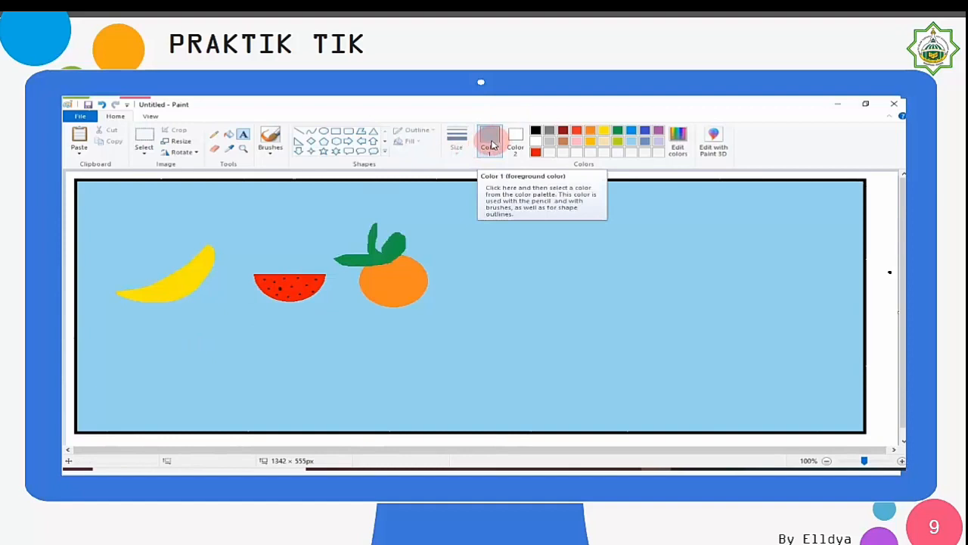
{"action": "left_click", "coordinate": [537, 131]}
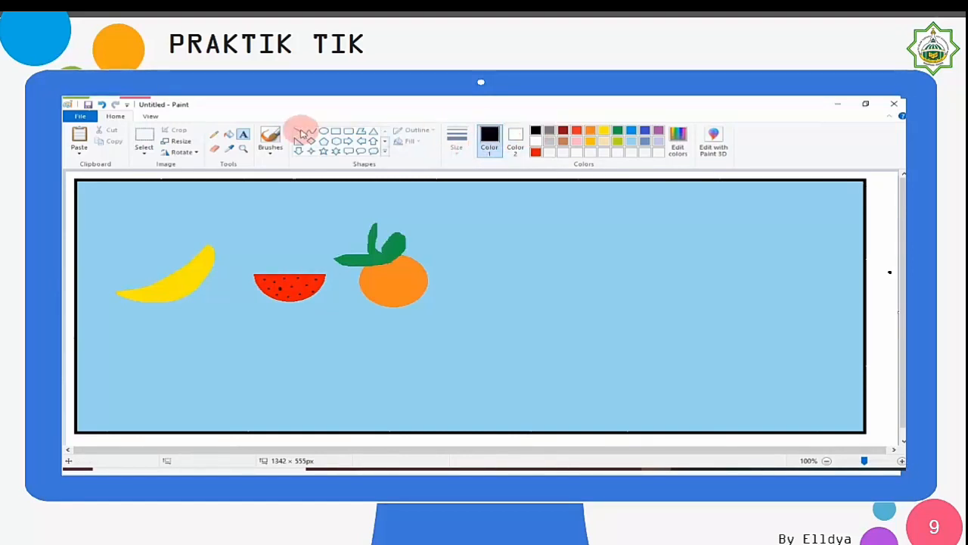
{"action": "left_click", "coordinate": [491, 149]}
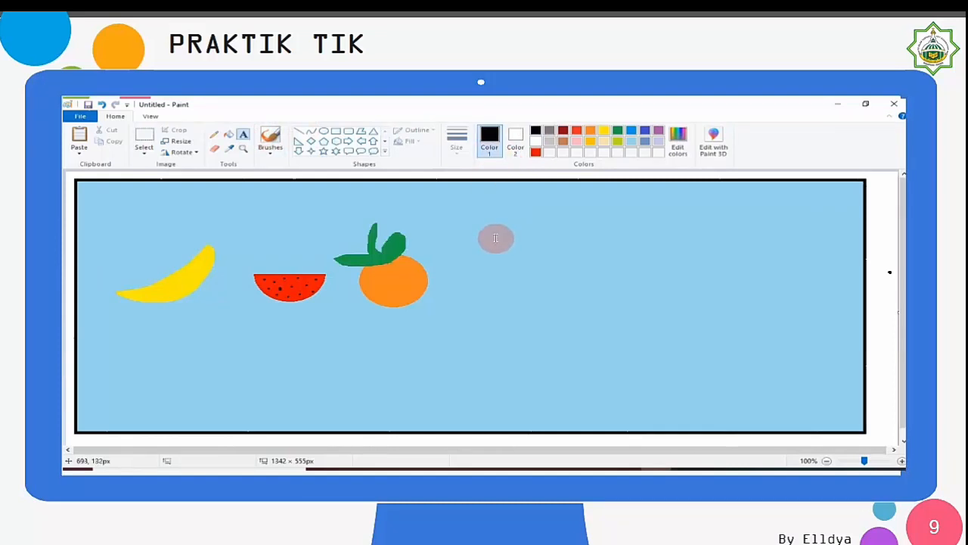
{"action": "left_click", "coordinate": [192, 338]}
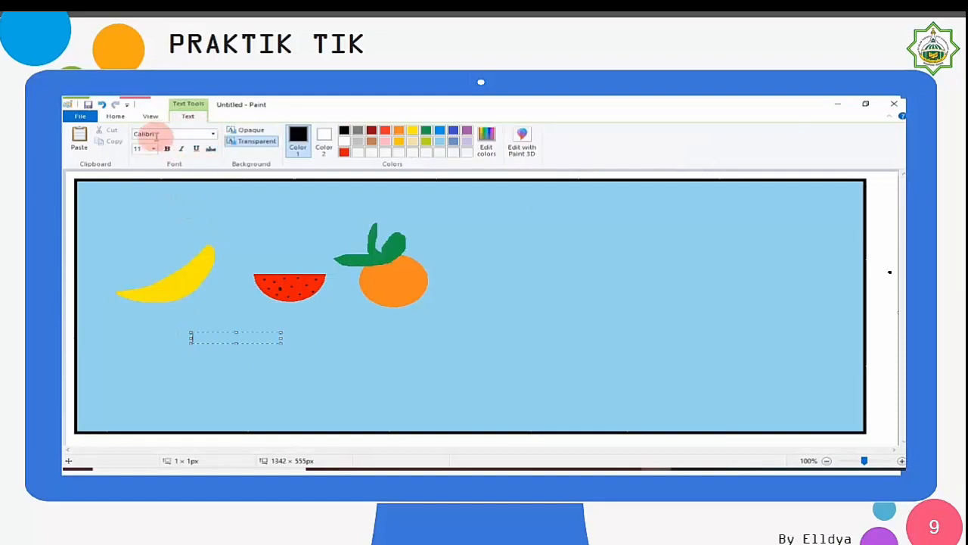
Set the text to Britannic Bold, size 16, with bold on, and enter the student's name followed by "2A1".
{"action": "left_click", "coordinate": [213, 136]}
{"action": "left_click", "coordinate": [213, 136]}
{"action": "left_click", "coordinate": [213, 136]}
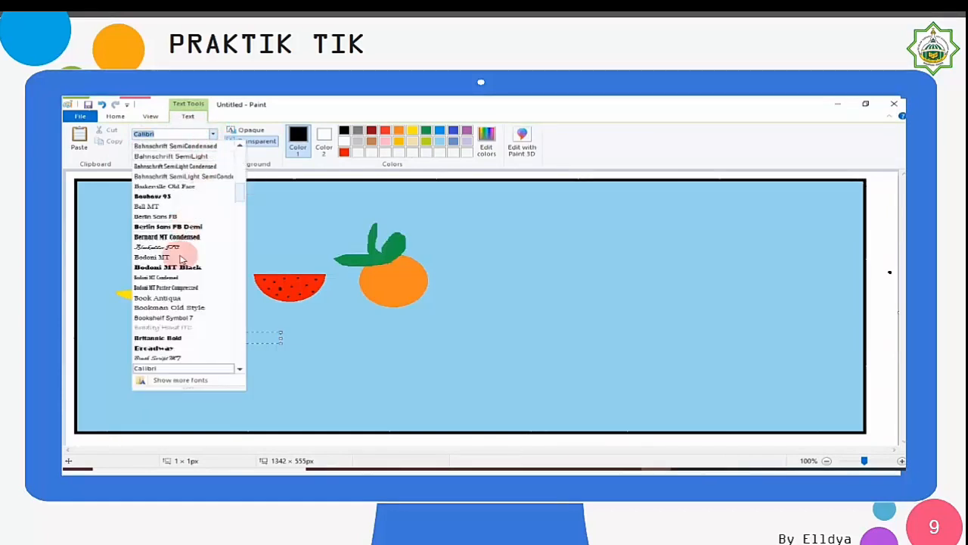
{"action": "left_click", "coordinate": [172, 340]}
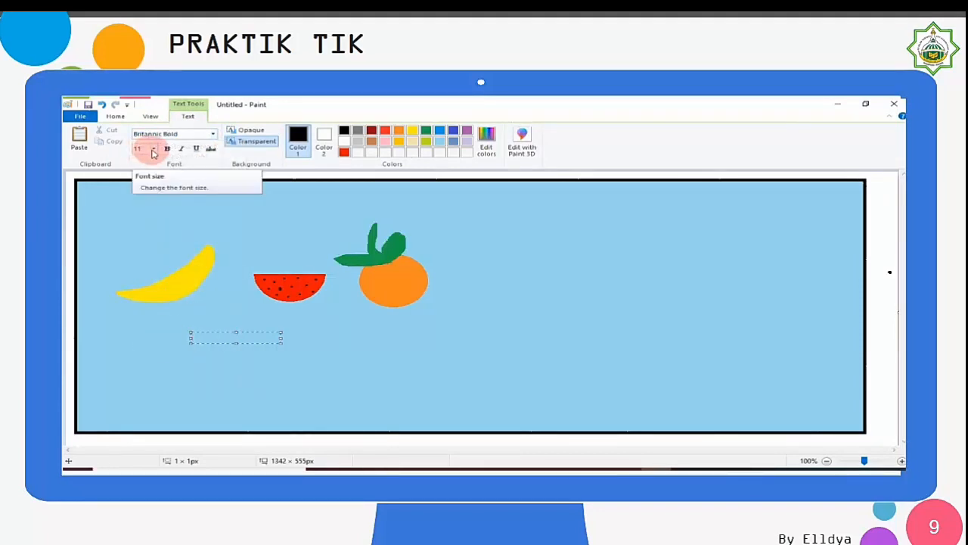
{"action": "left_click", "coordinate": [152, 148]}
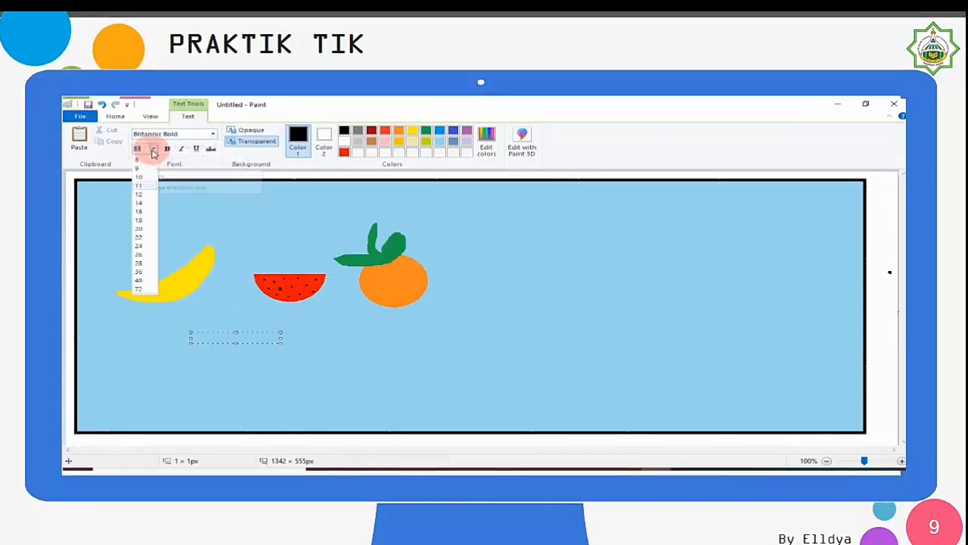
{"action": "left_click", "coordinate": [144, 212]}
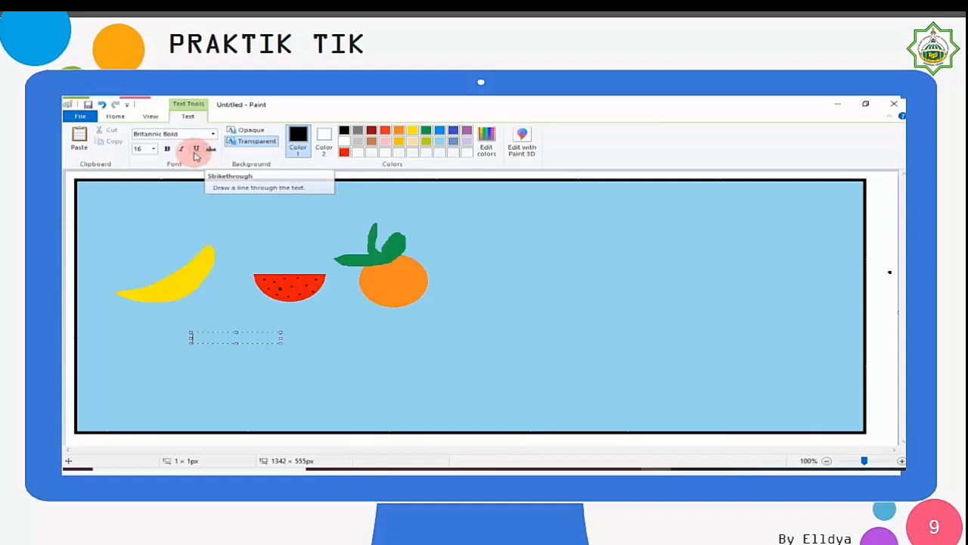
{"action": "left_click", "coordinate": [167, 149]}
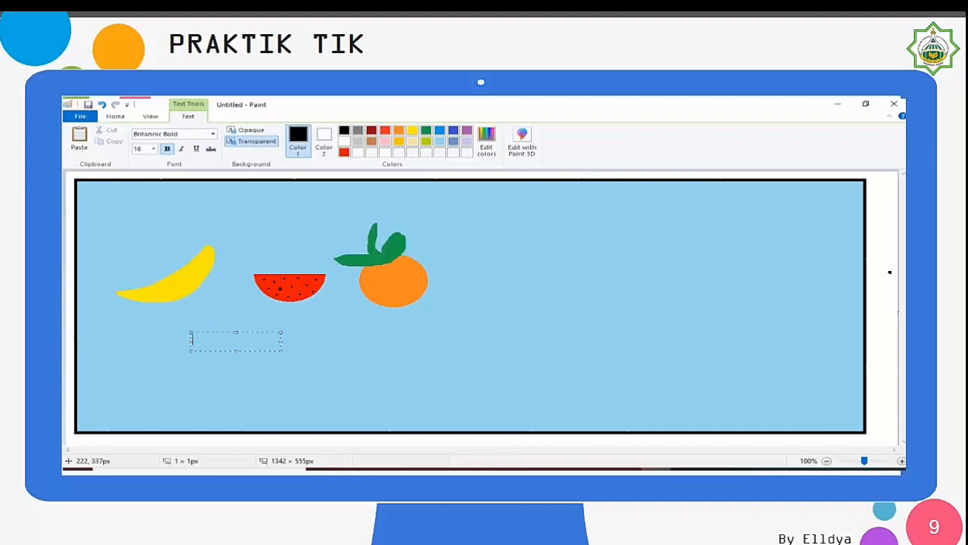
{"action": "type", "text": "ELLDYA 2A1"}
{"action": "left_click", "coordinate": [333, 338]}
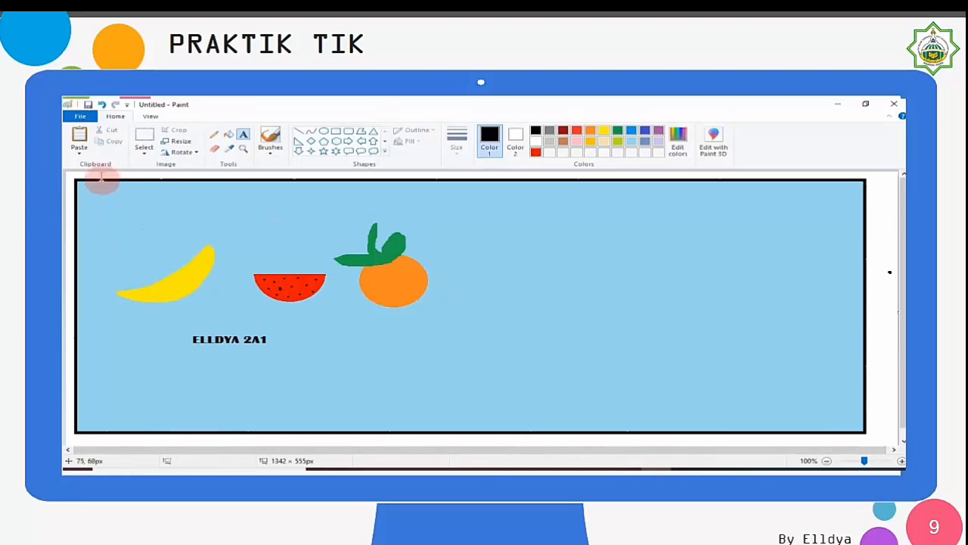
Save the drawing as a PNG in the Pictures folder, named "LATIHAN PRAKTIK" followed by the student's name and "2A1".
{"action": "left_click", "coordinate": [90, 121]}
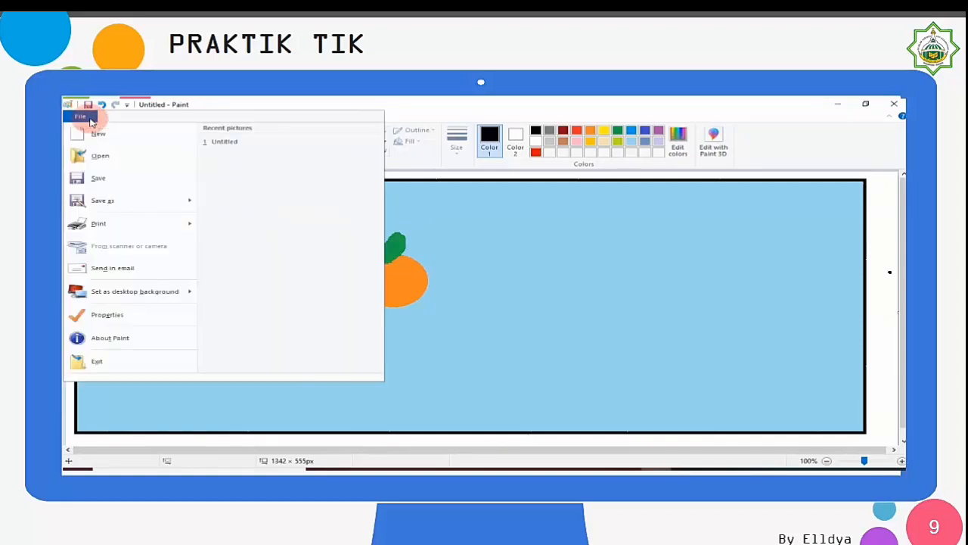
{"action": "mouse_move", "coordinate": [121, 199]}
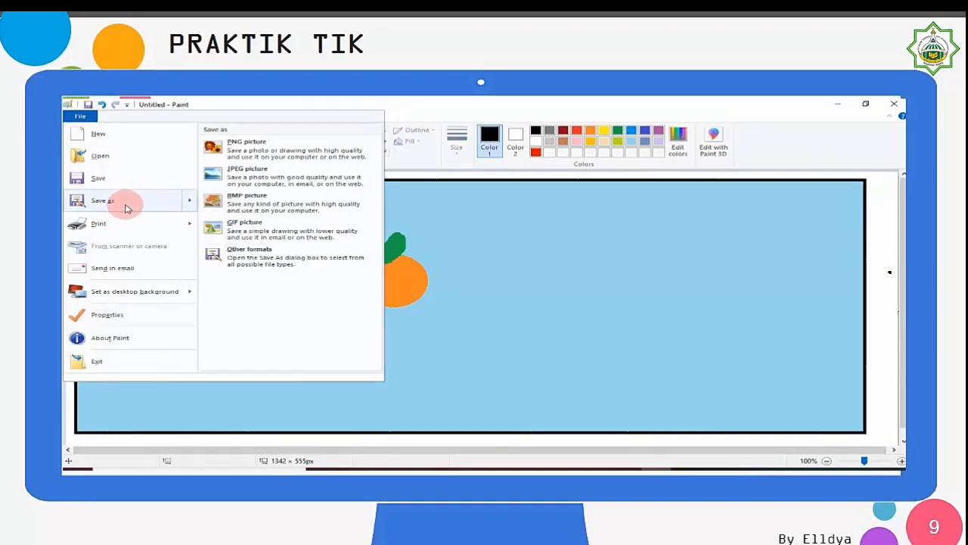
{"action": "left_click", "coordinate": [244, 151]}
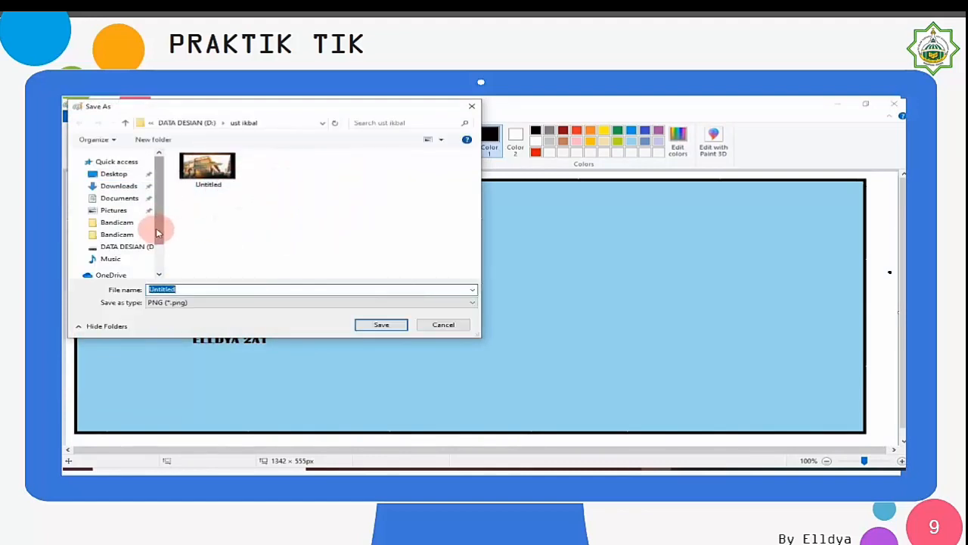
{"action": "left_click", "coordinate": [118, 210]}
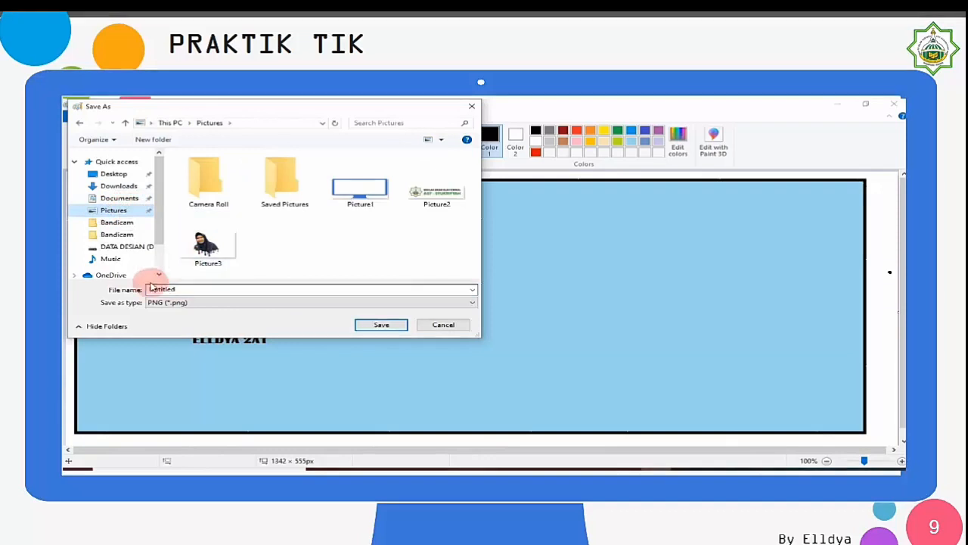
{"action": "double_click", "coordinate": [186, 291]}
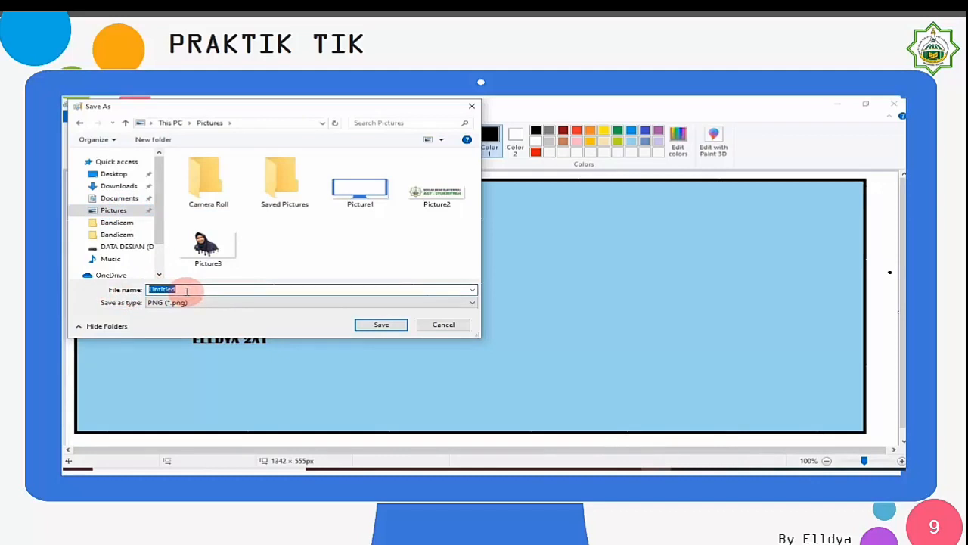
{"action": "type", "text": "LATIHAN PRAKTIK"}
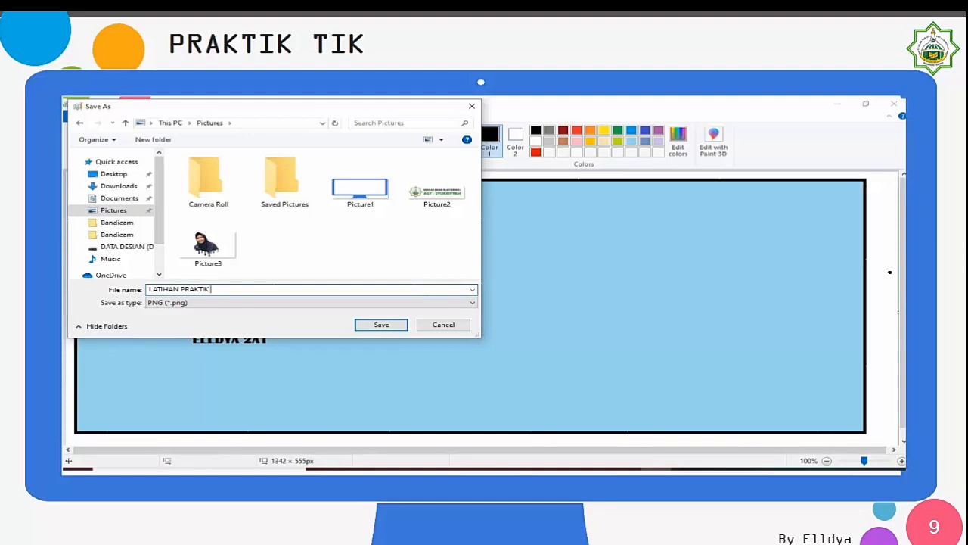
{"action": "type", "text": "ELLDYA 2A1"}
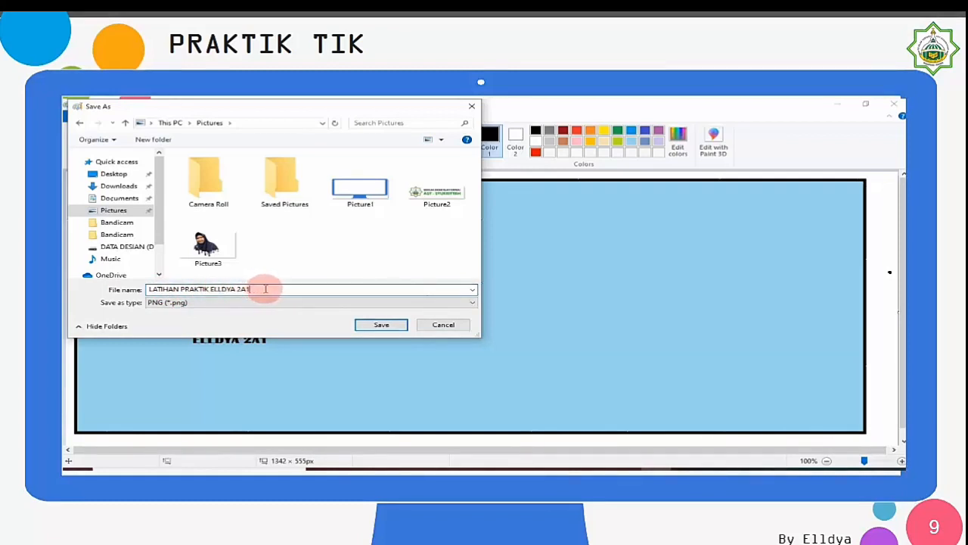
{"action": "left_click", "coordinate": [383, 327]}
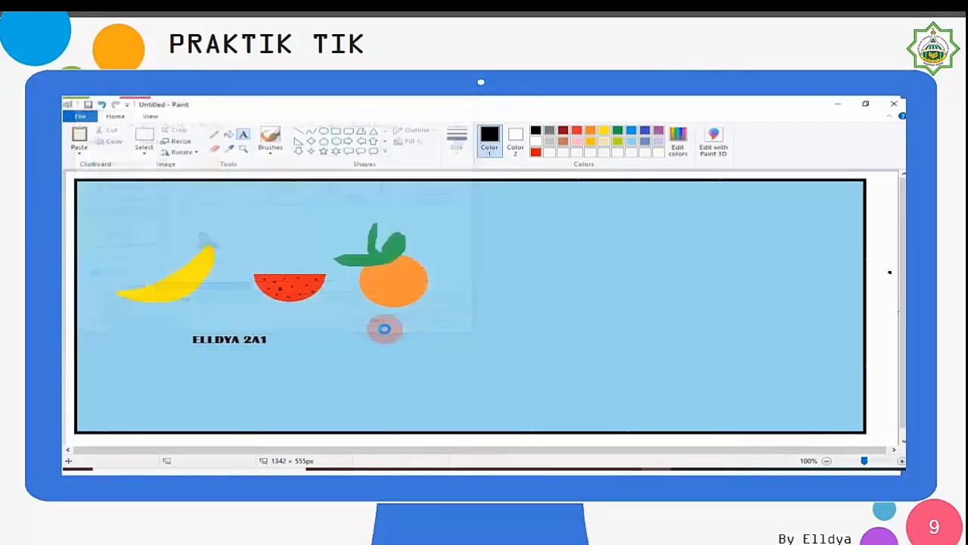